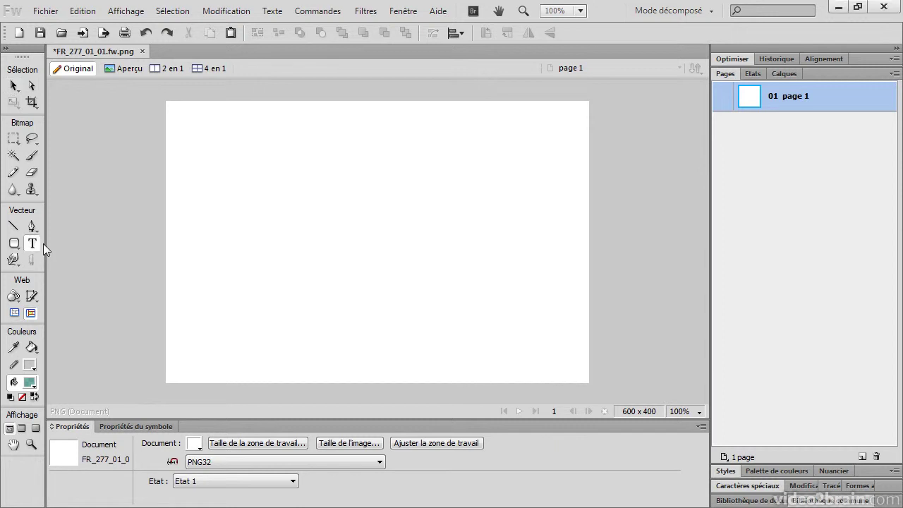
- Add the text "Titre de la page" to the canvas and move it to the upper middle of the page
type("Titr")
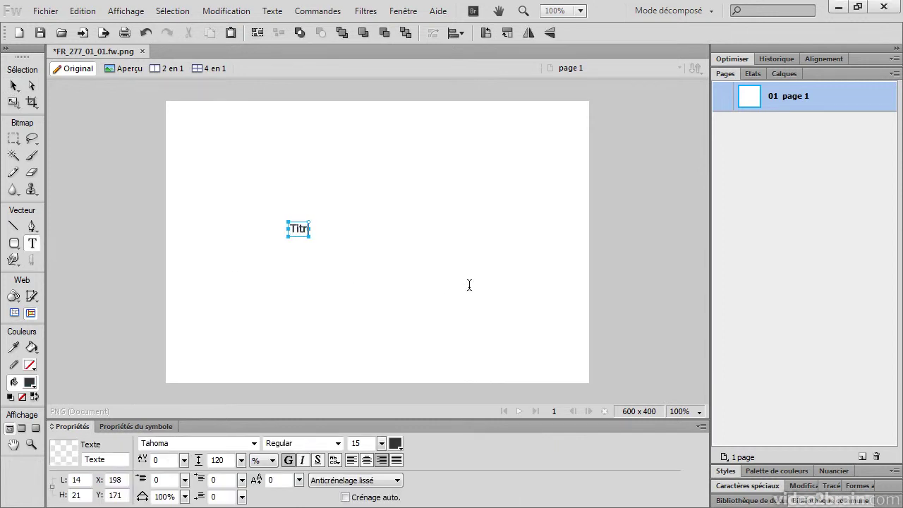
type("e de la page")
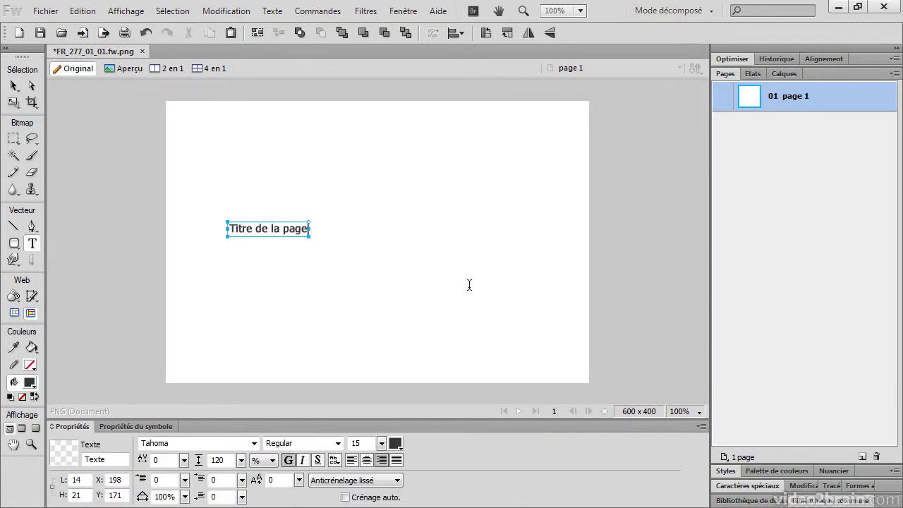
left_click(13, 85)
left_click_drag(293, 233, 343, 198)
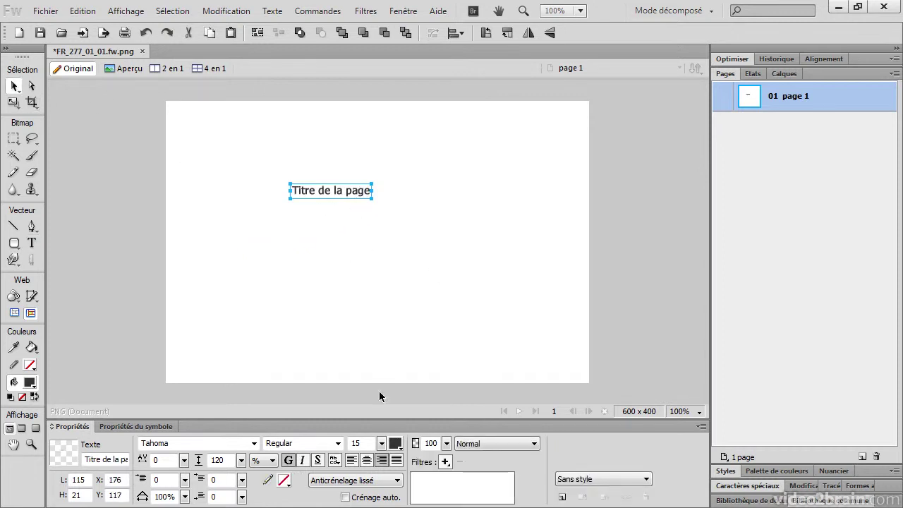
- Set the title text to size 33 in Times New Roman and reposition it slightly on the page
left_click_drag(382, 443, 390, 406)
left_click_drag(349, 193, 411, 201)
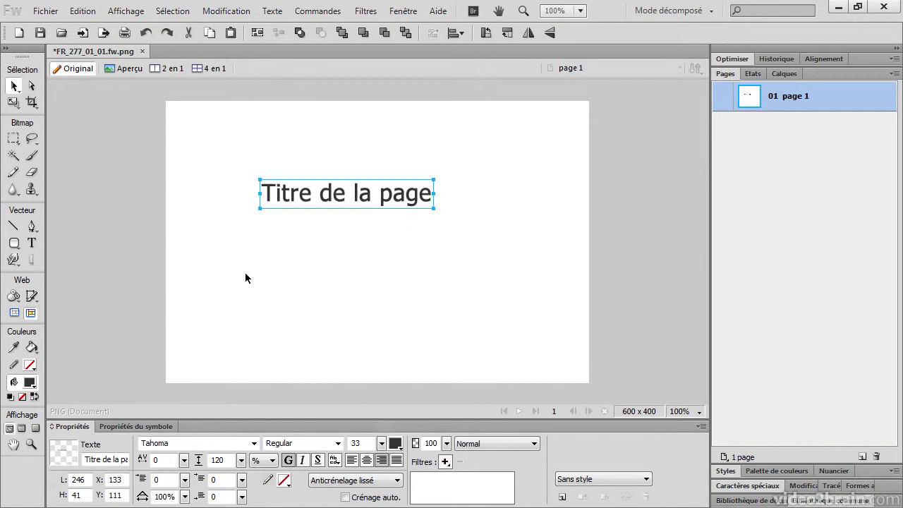
left_click(254, 443)
scroll(169, 202, "down", 1)
left_click(169, 167)
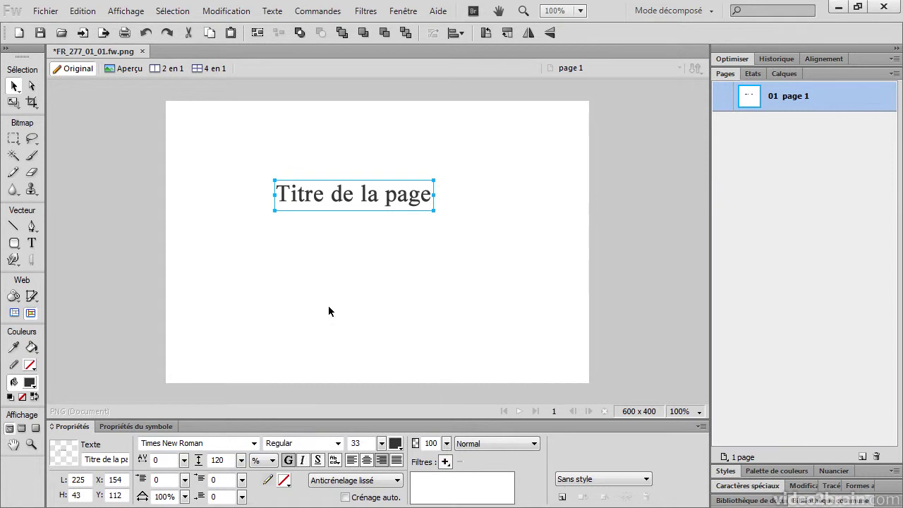
- Make the title text dark grey and italic without bold, and shift it to about X 153, Y 129
left_click(396, 443)
left_click(502, 348)
left_click(302, 460)
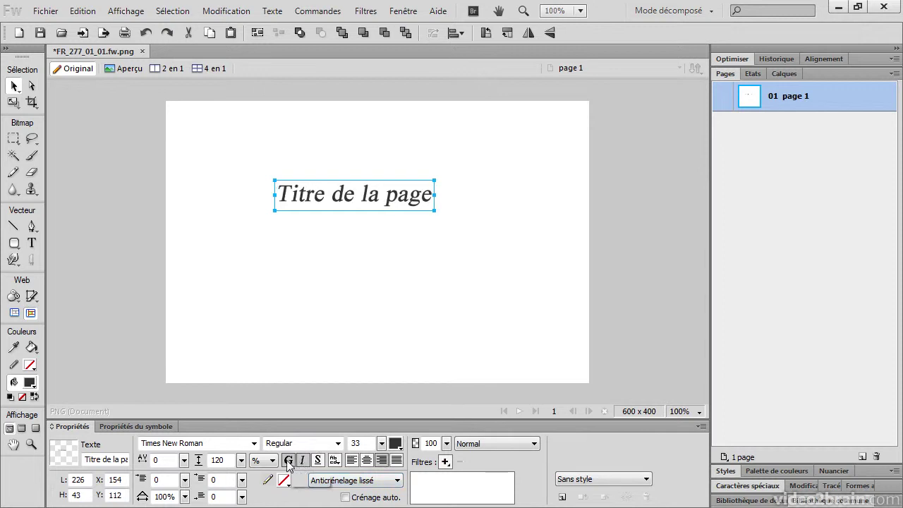
left_click(288, 460)
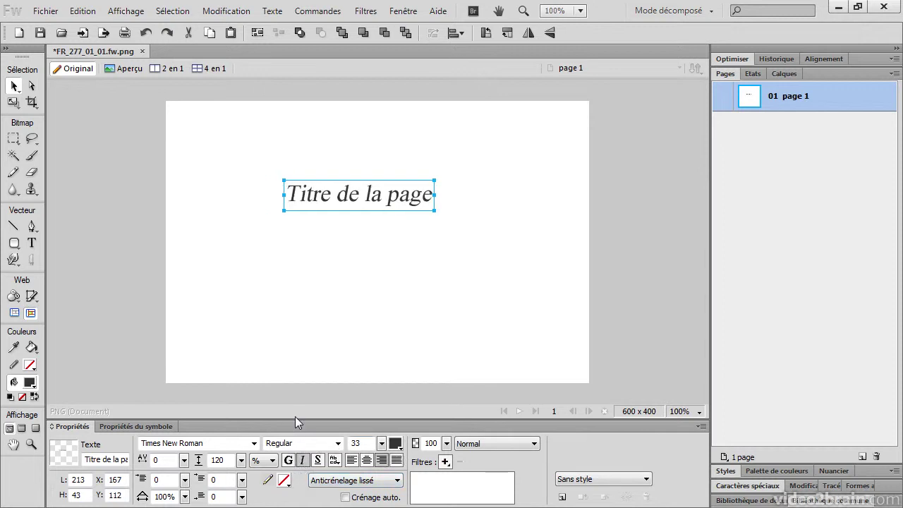
left_click_drag(379, 200, 369, 213)
- Apply a drop shadow to the title with a distance of 2 and a very light grey colour, and nudge the title slightly
left_click(446, 463)
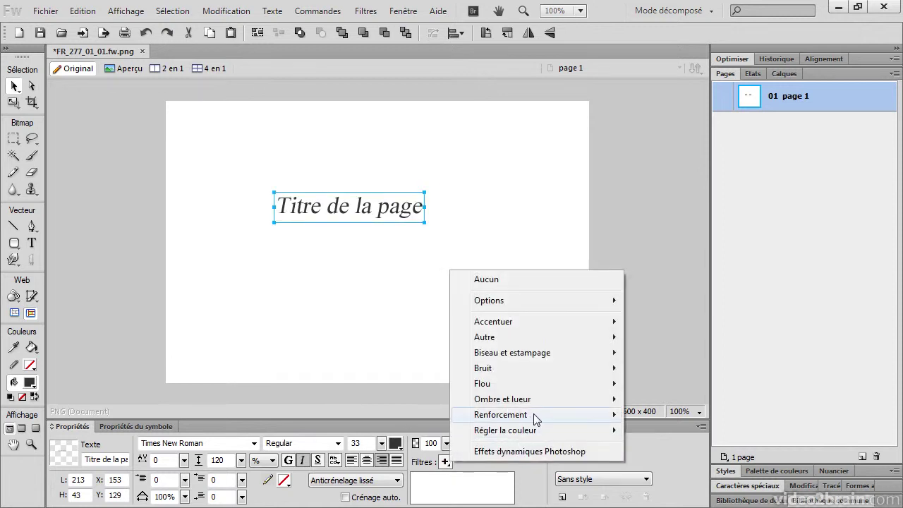
mouse_move(540, 400)
left_click(677, 446)
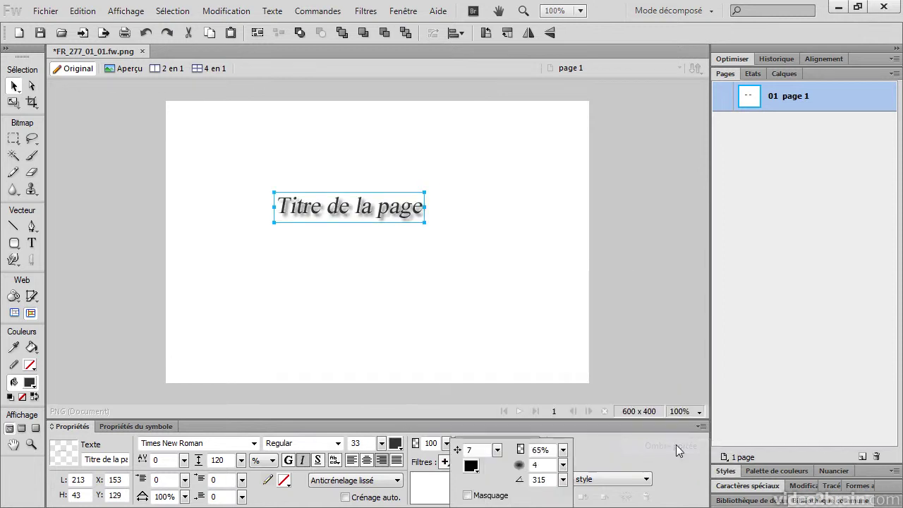
double_click(468, 450)
type("2")
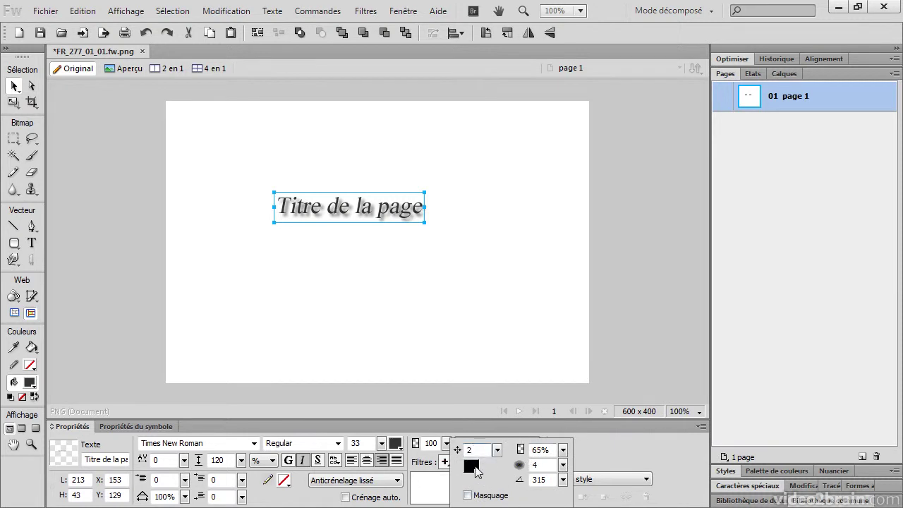
left_click(470, 466)
left_click(487, 371)
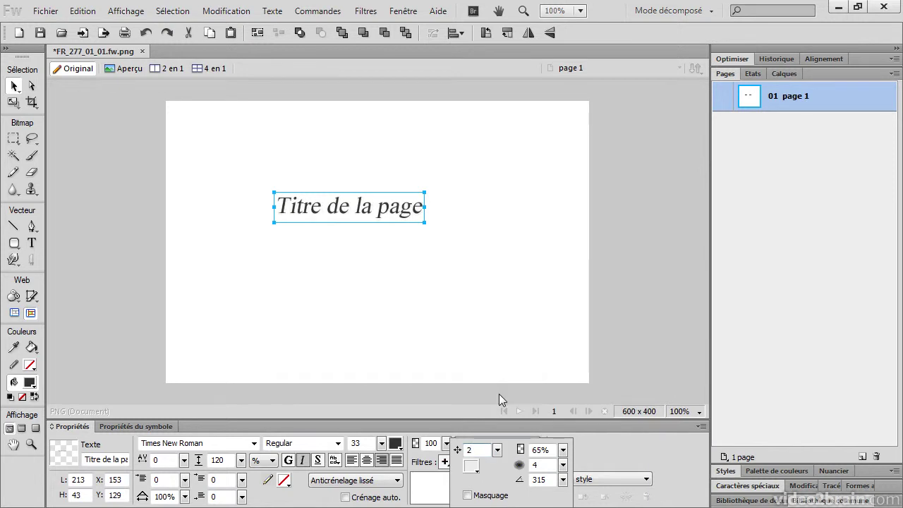
left_click(481, 319)
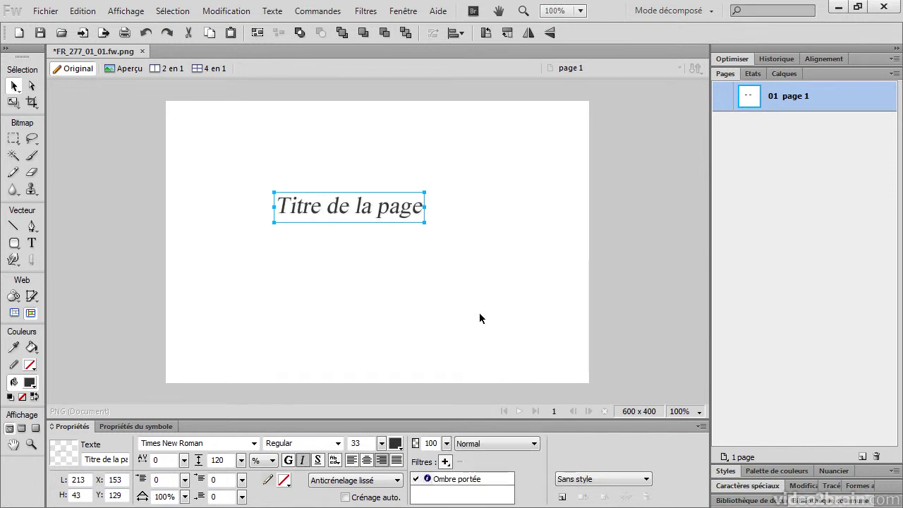
left_click_drag(374, 216, 376, 213)
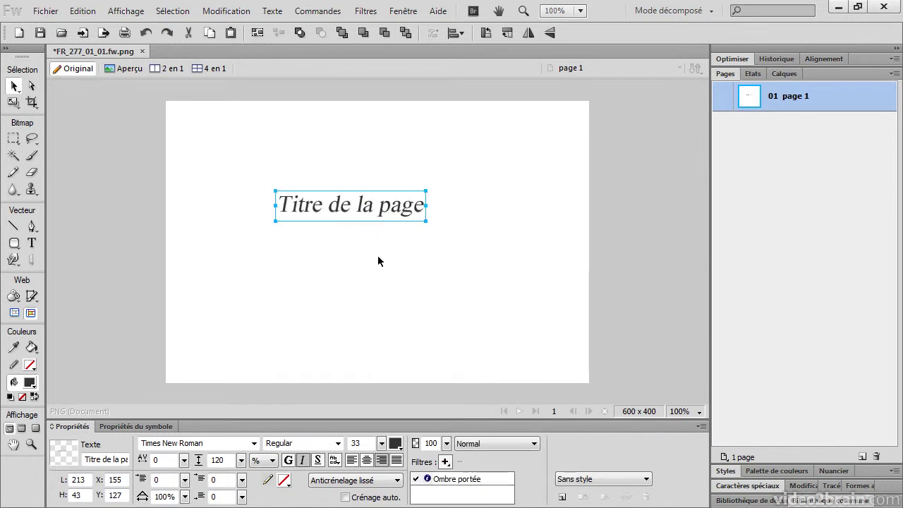
- Draw a rounded rectangle about 287 x 70 px over the title and send it behind the text
left_click(14, 243)
mouse_move(252, 181)
left_mouse_down()
mouse_move(383, 226)
mouse_move(453, 230)
left_mouse_up()
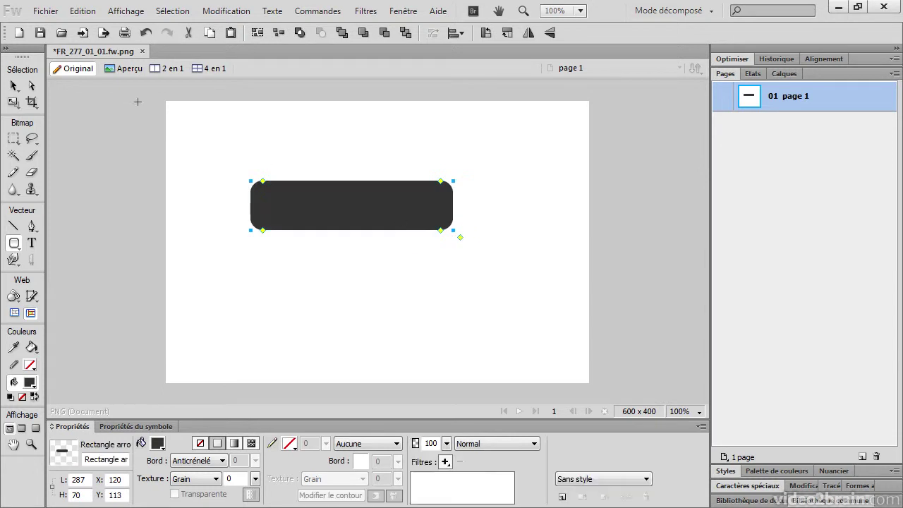
left_click(15, 87)
left_click_drag(345, 214, 346, 216)
key("ctrl+shift+Down")
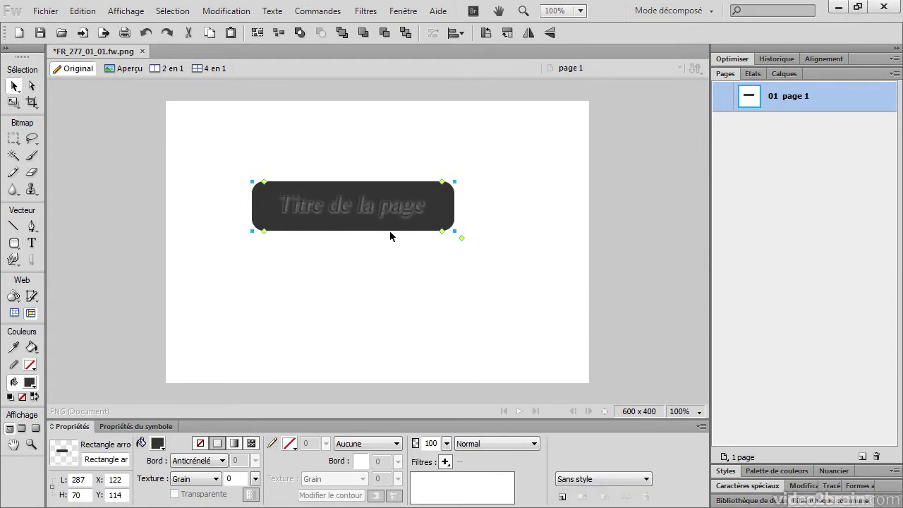
- Fill the rounded rectangle with a 270° linear gradient running from mid grey to light beige-grey
left_click(158, 444)
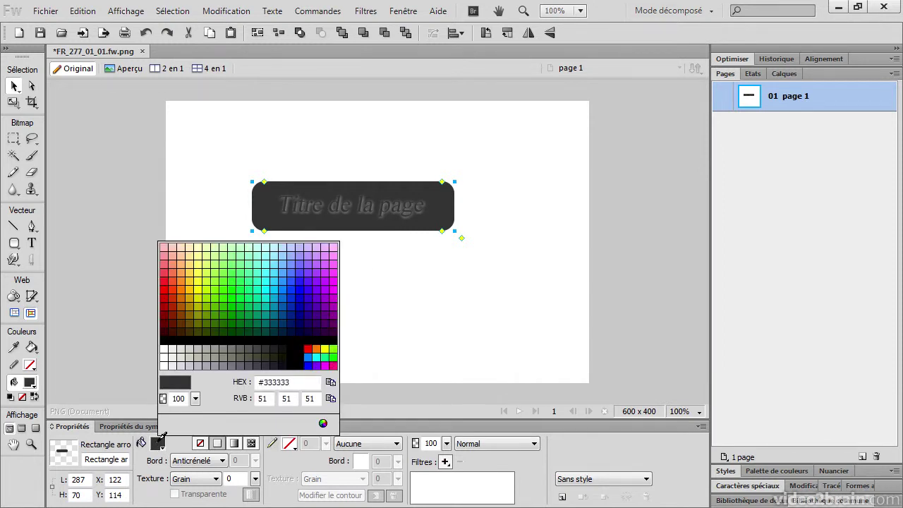
left_click(211, 357)
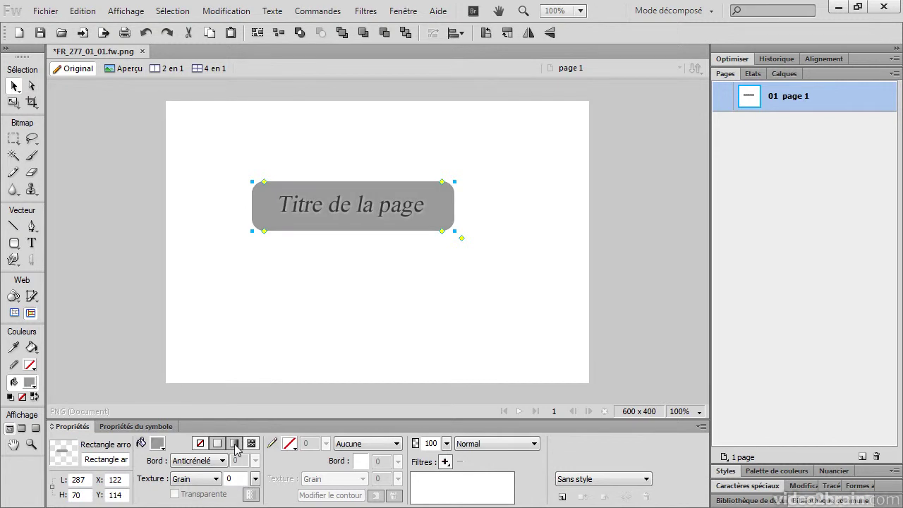
left_click(234, 443)
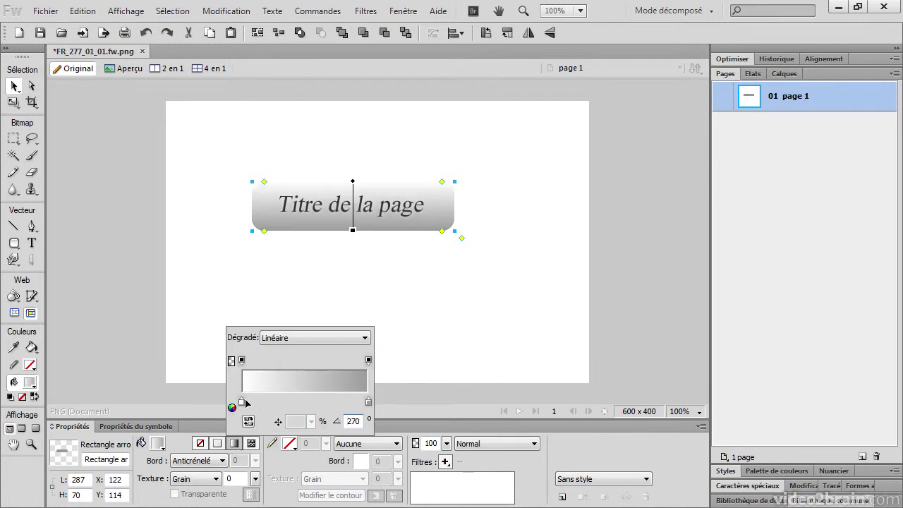
left_click(242, 402)
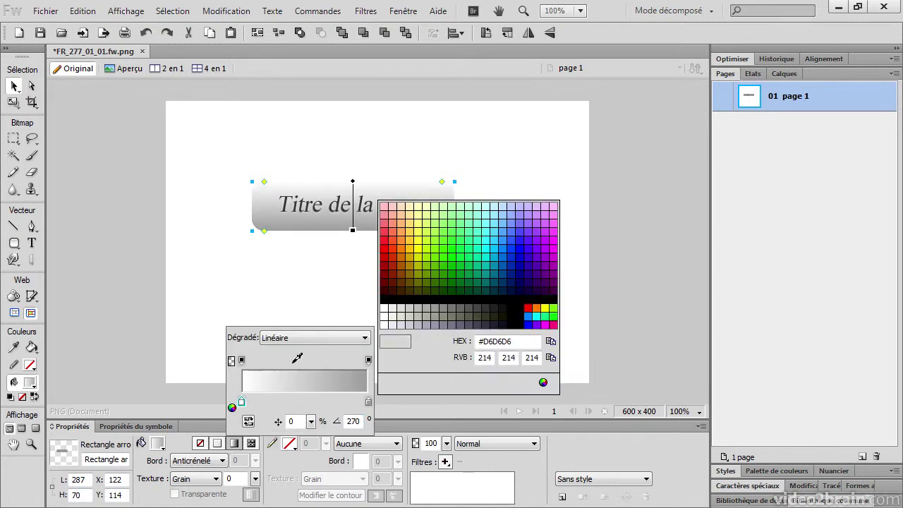
left_click(417, 307)
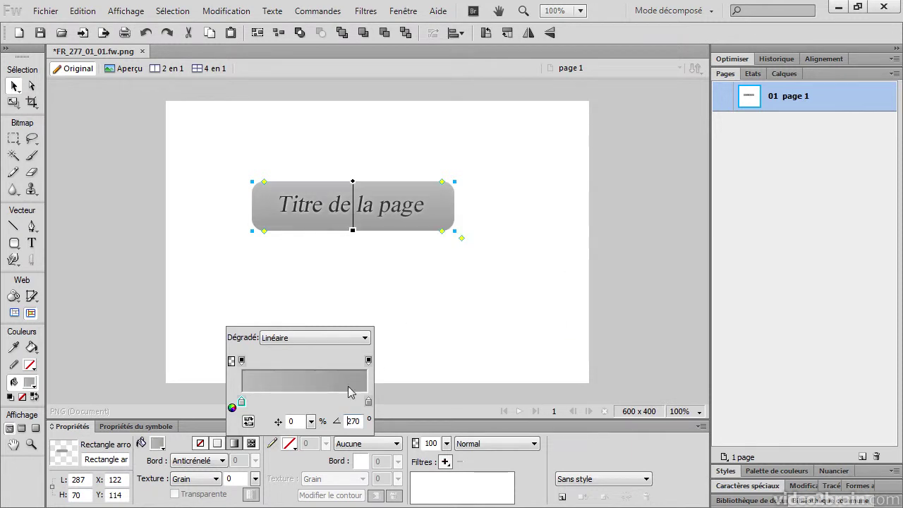
left_click(367, 403)
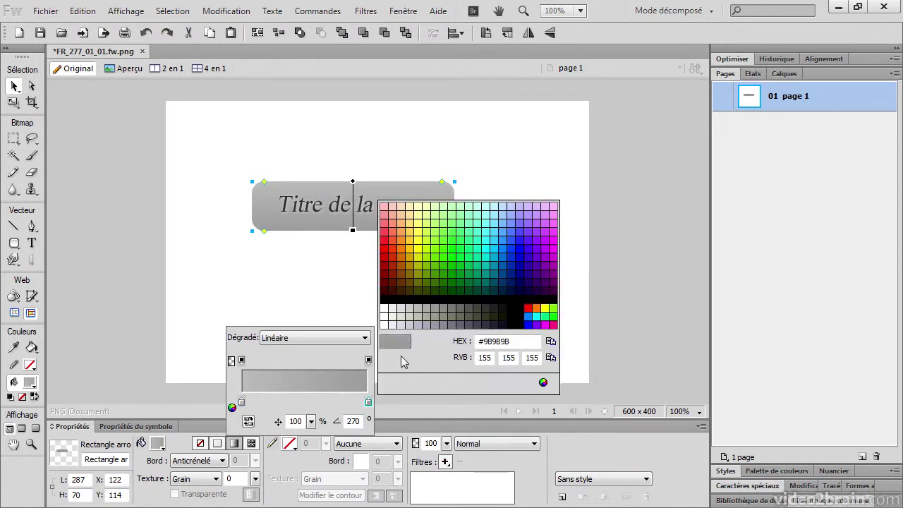
left_click(401, 319)
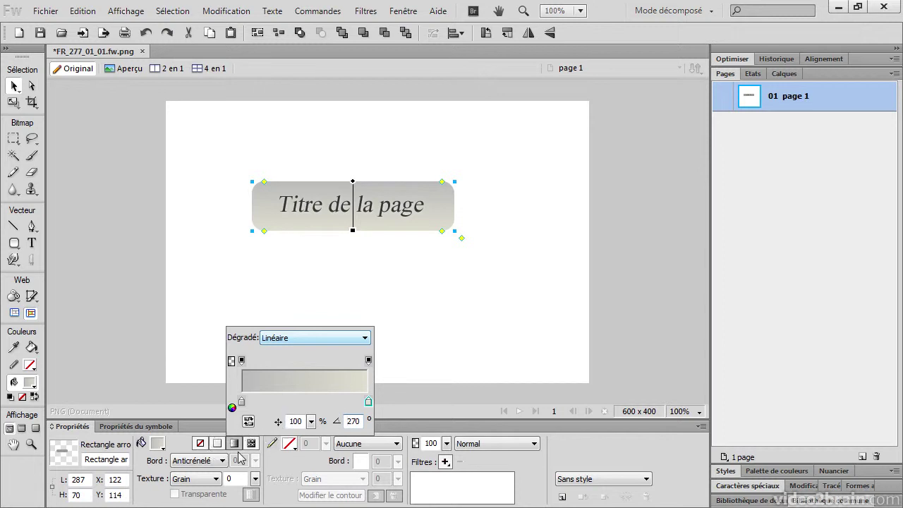
left_click(283, 456)
- Give the rounded rectangle a dark grey 1-pixel soft outline and a default drop shadow
left_click(289, 443)
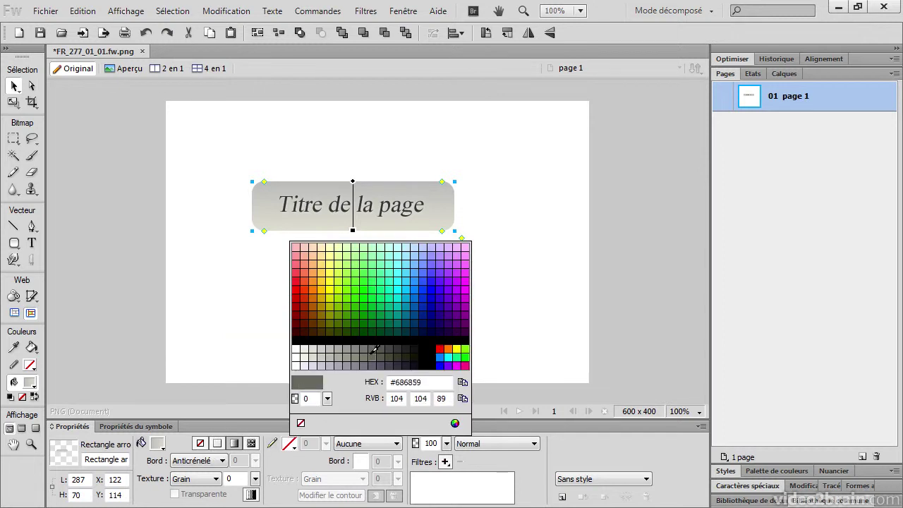
left_click(395, 348)
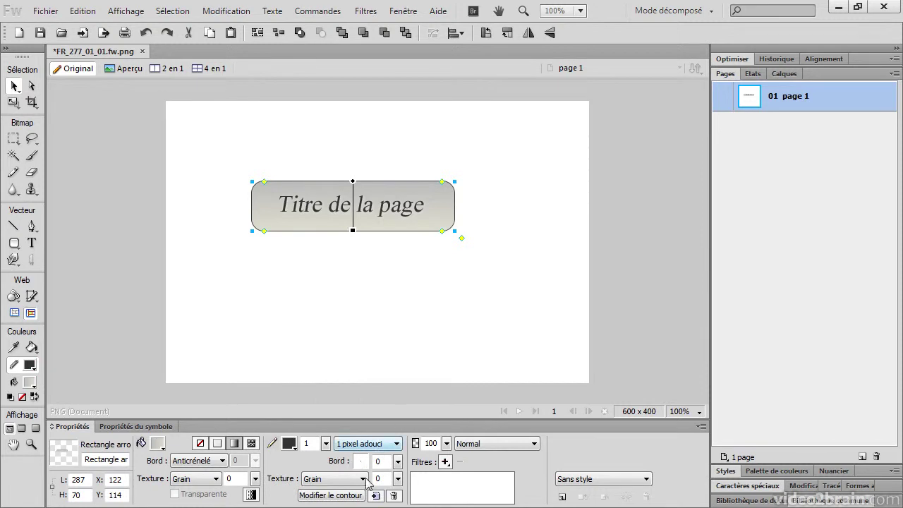
left_click(446, 462)
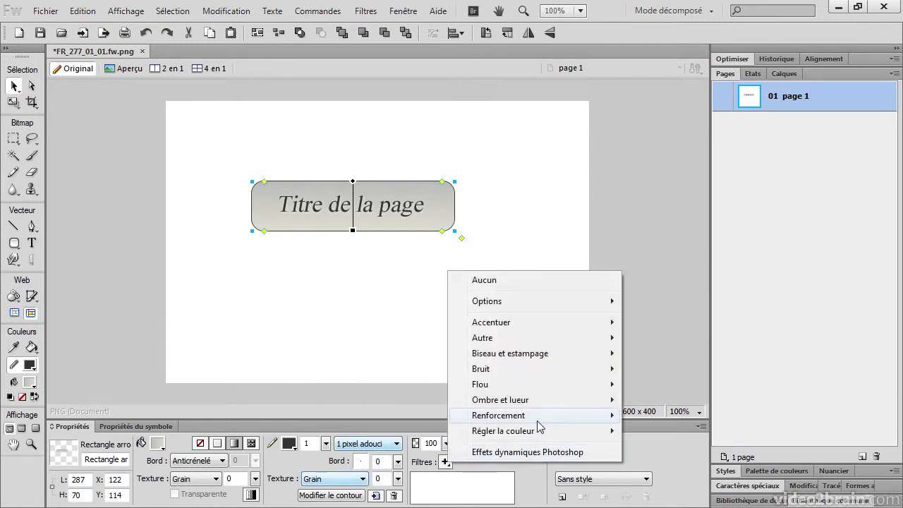
mouse_move(547, 401)
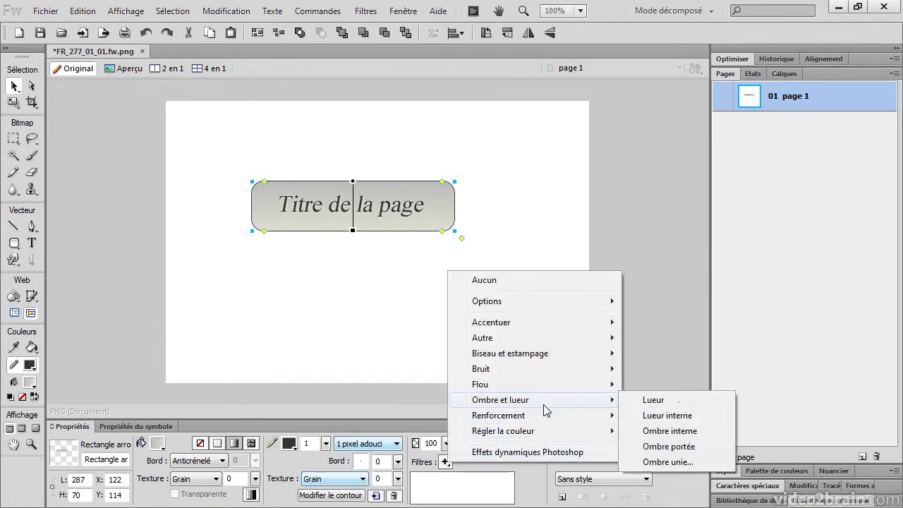
left_click(669, 447)
- Move the title and its rectangle together toward the left side of the page, and deselect them
left_click_drag(247, 149, 458, 243)
left_click_drag(438, 232, 396, 232)
left_click(407, 266)
- Change the colour of the title text's drop shadow to a medium grey
left_click(371, 216)
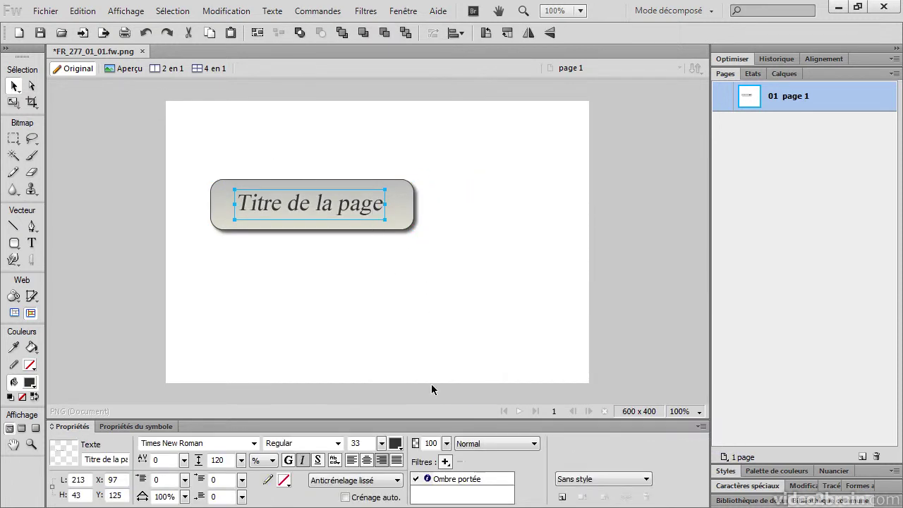
double_click(456, 480)
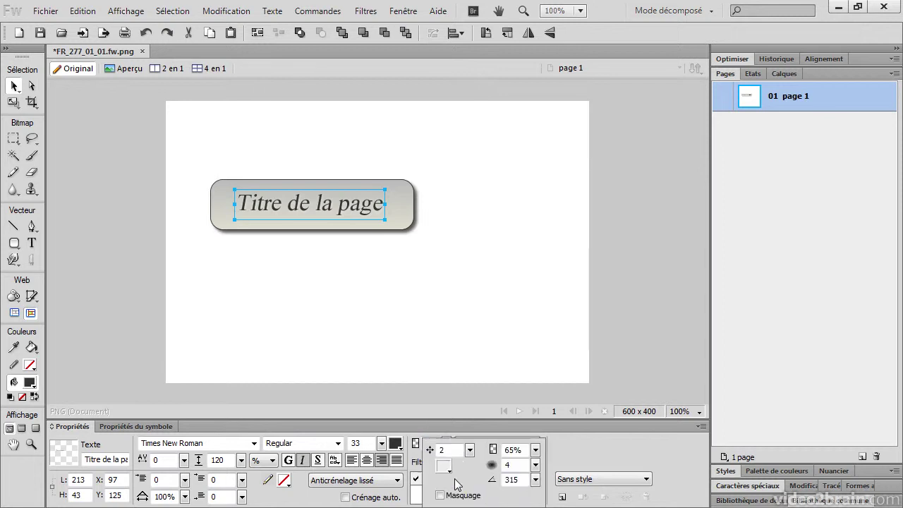
left_click(443, 468)
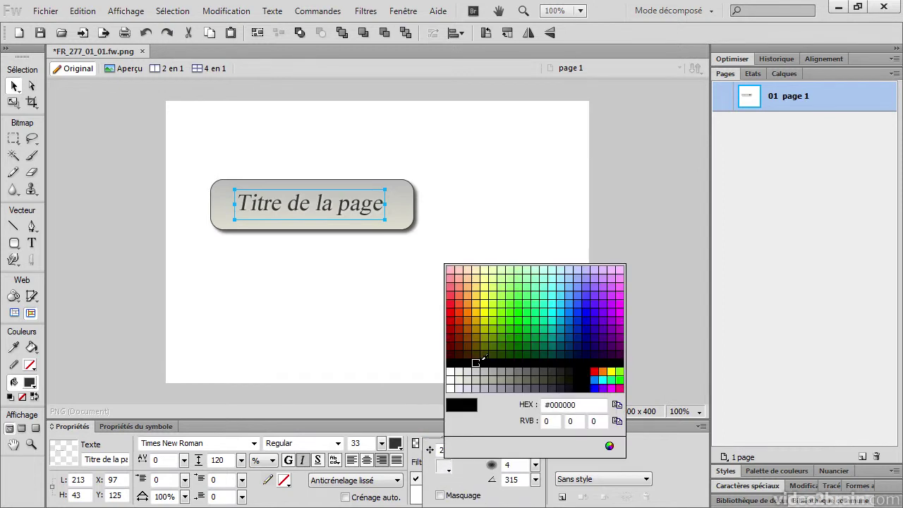
left_click(521, 373)
left_click(462, 339)
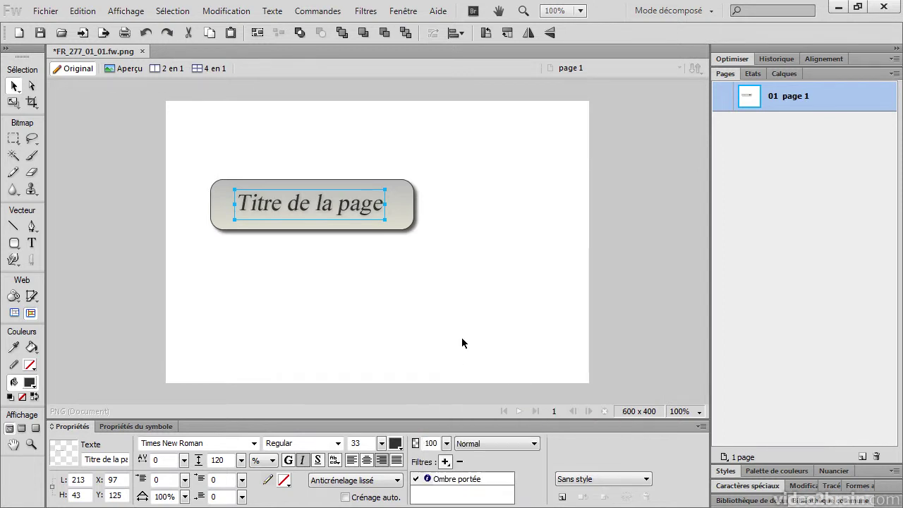
- Move the title and rectangle together to about X 83, Y 81 and save the document
left_click_drag(206, 139, 425, 200)
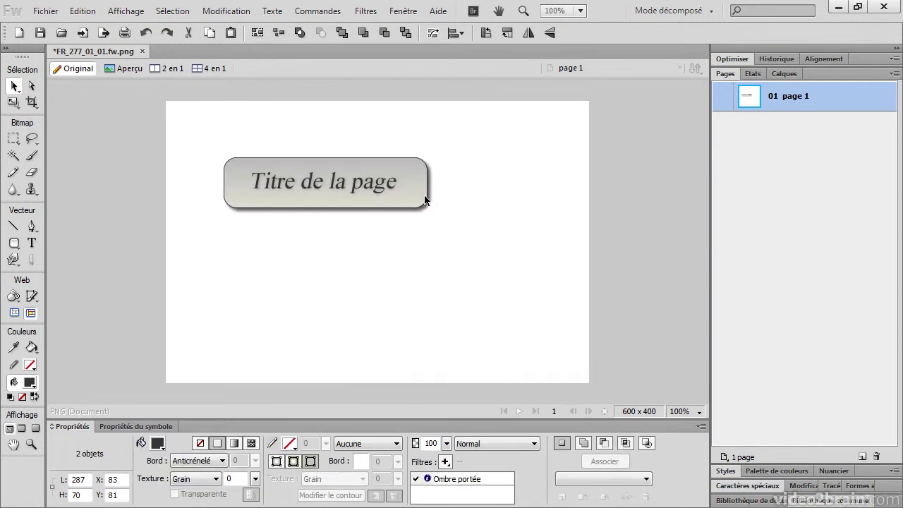
left_click(519, 265)
key("ctrl+s")
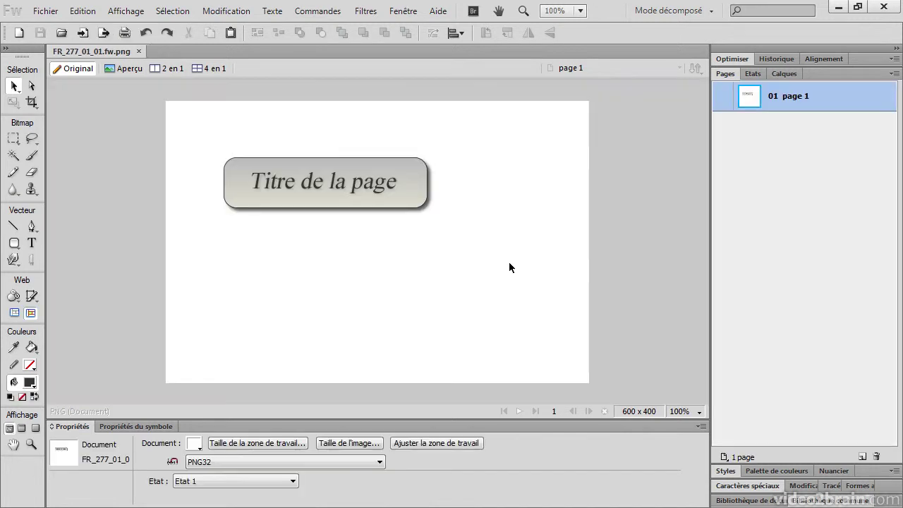
- Show the CSS properties and select the rounded rectangle to examine its generated CSS code
left_click(403, 11)
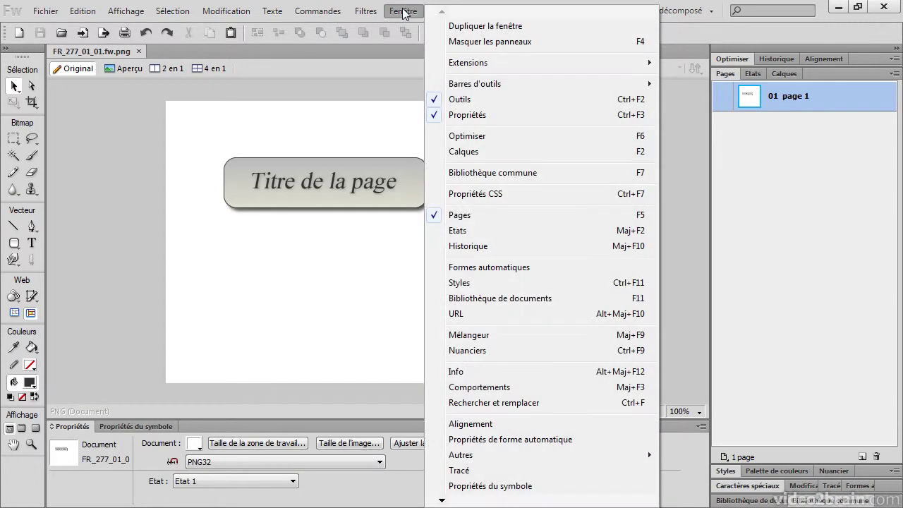
left_click(475, 199)
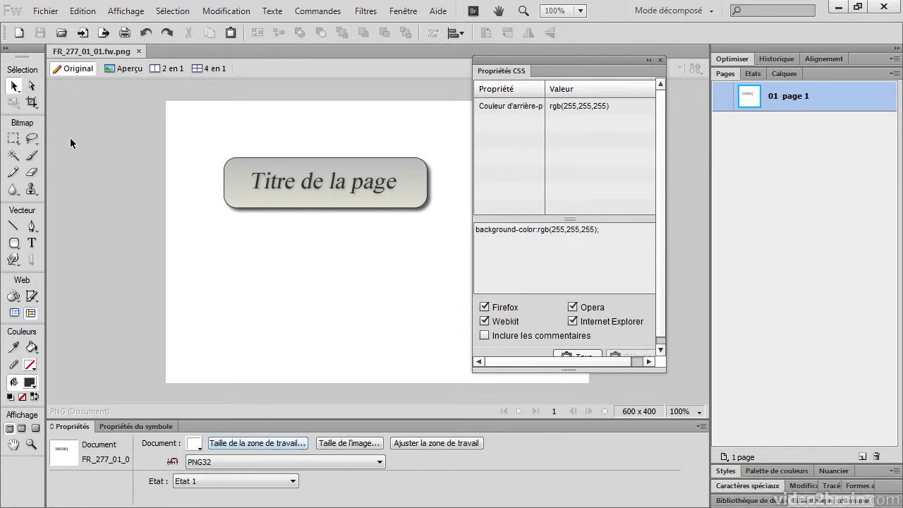
left_click(227, 201)
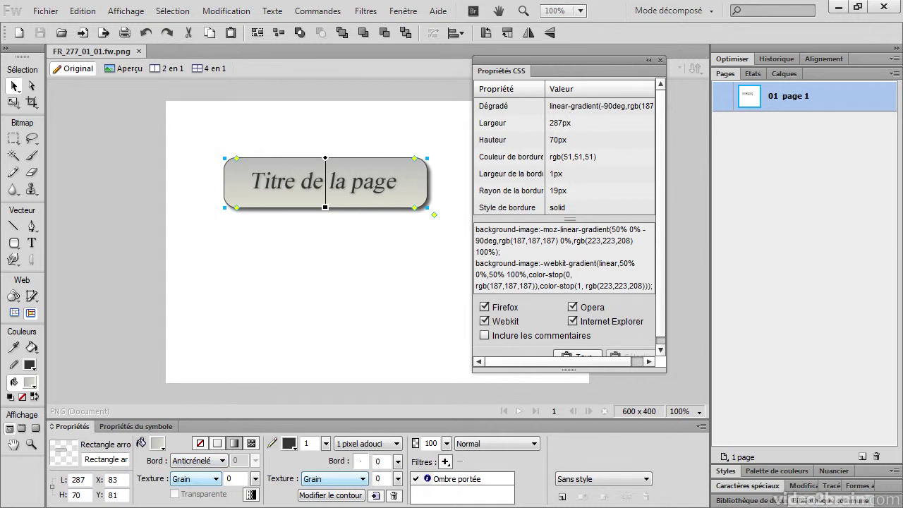
- Enlarge the CSS properties display and examine the title text's generated code, with and without comments
left_click_drag(664, 369, 805, 449)
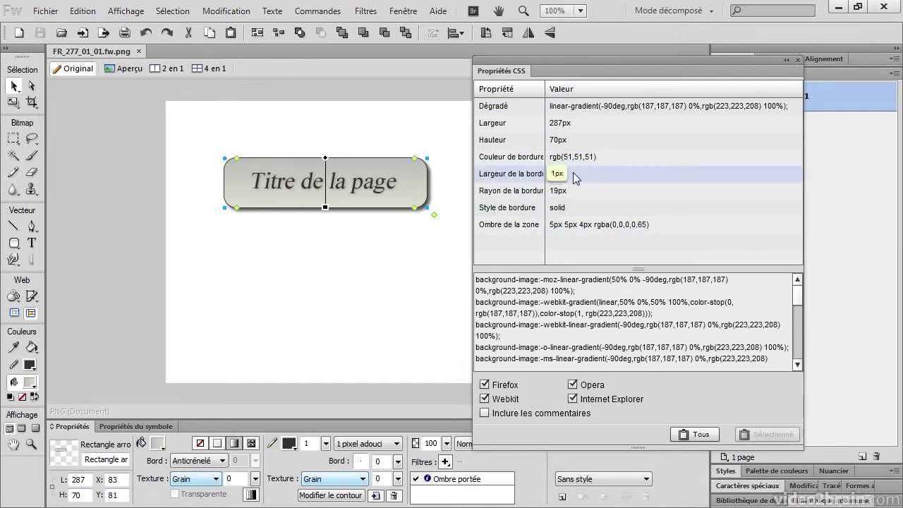
left_click(382, 184)
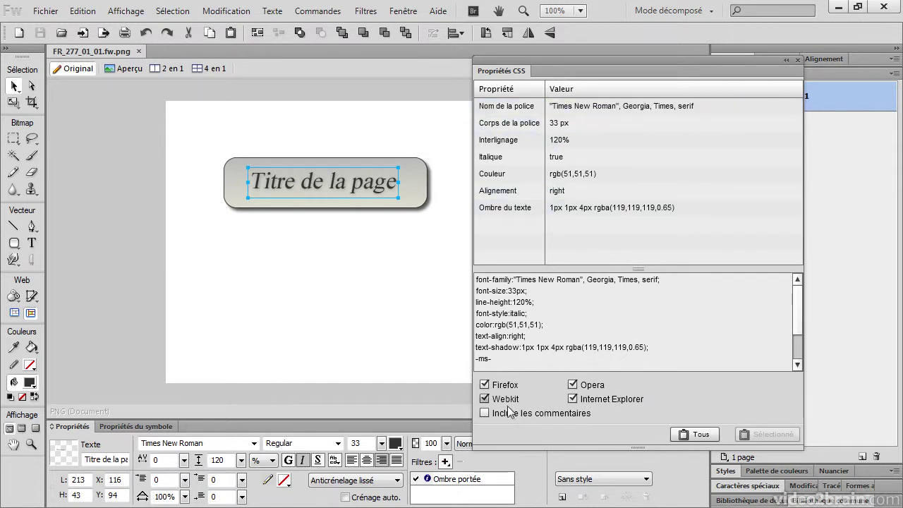
left_click(484, 413)
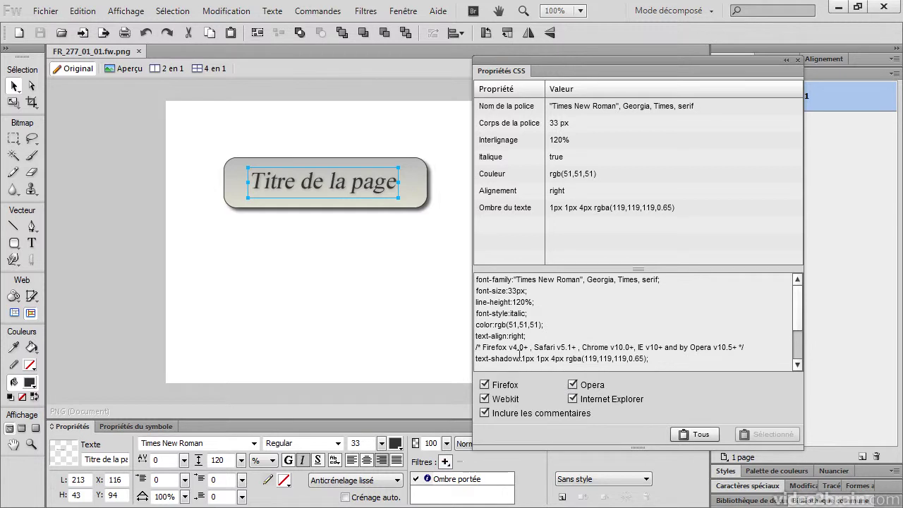
left_click(485, 413)
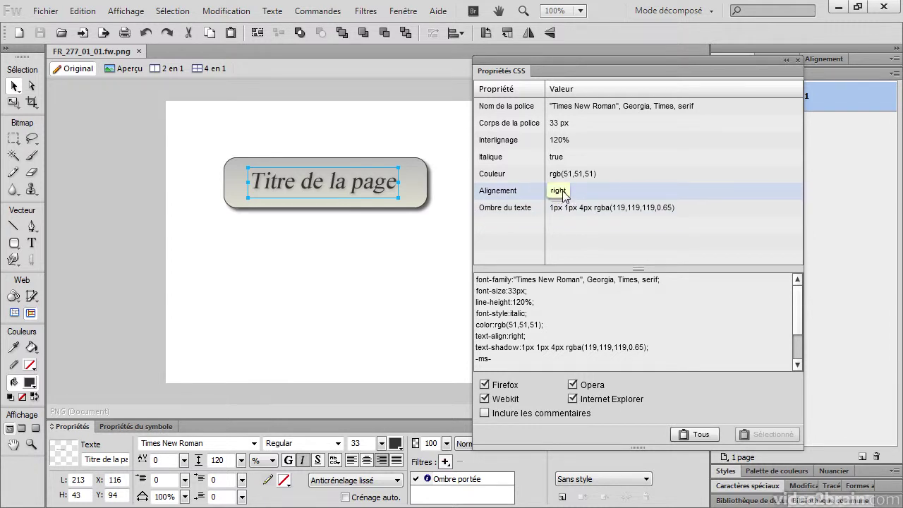
- Widen the title's text box to about 286 px to span the rounded rectangle, centre its text, and position it at about X 84, Y 99
left_click_drag(351, 186, 330, 187)
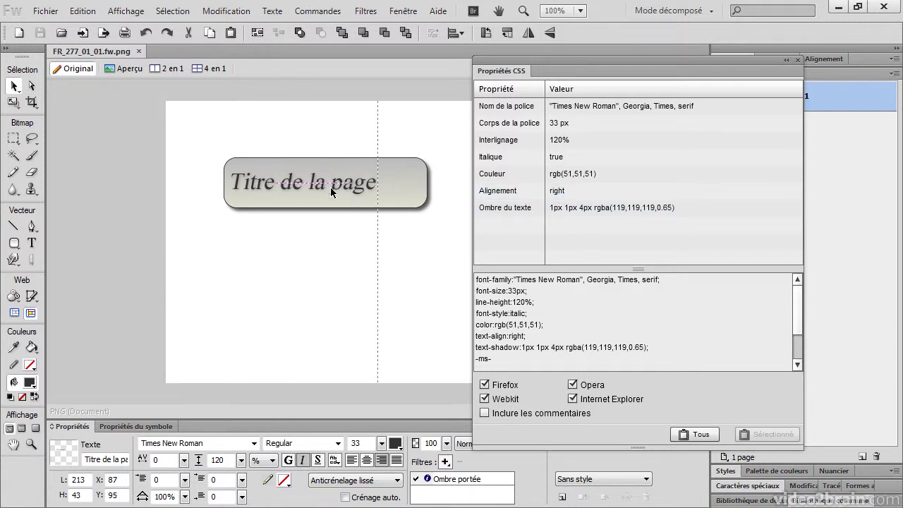
double_click(336, 186)
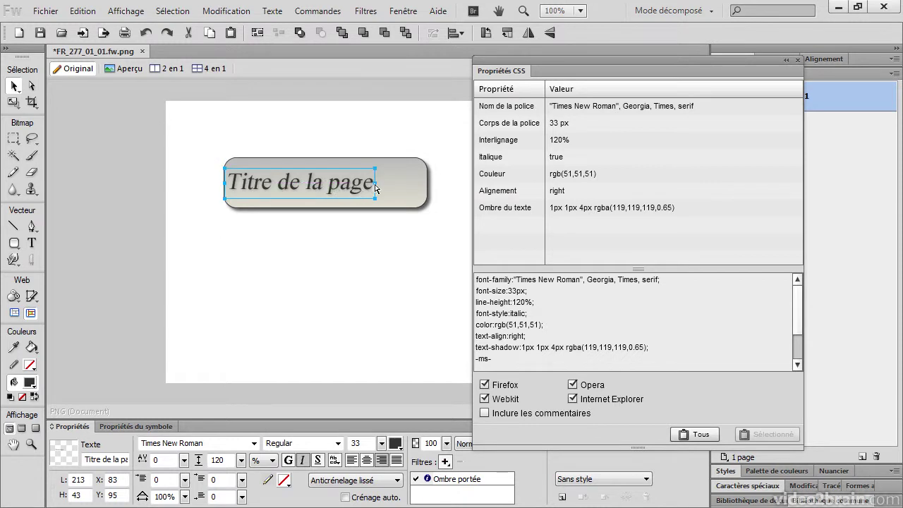
left_click_drag(387, 186, 427, 189)
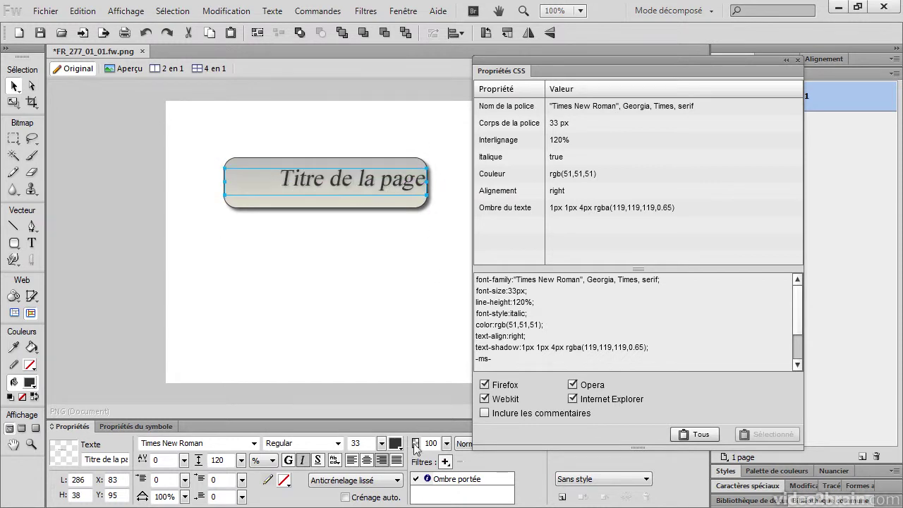
left_click(367, 460)
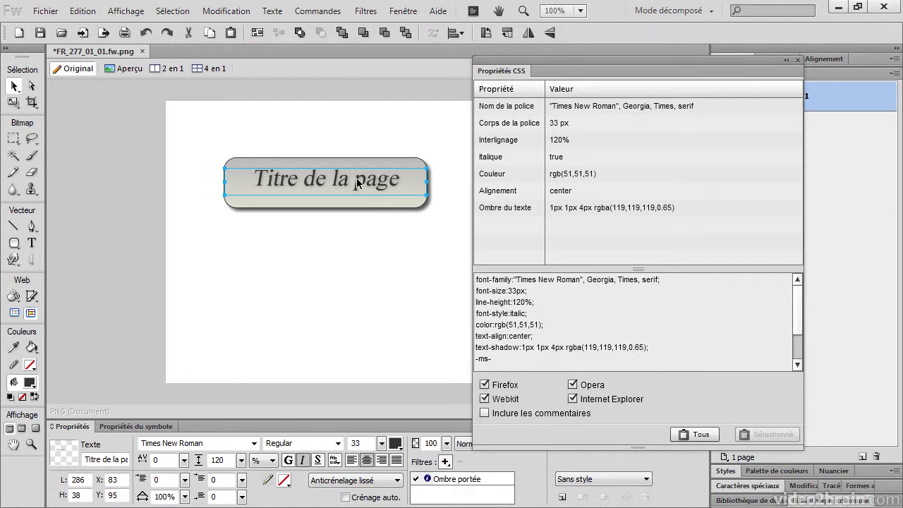
key("Escape")
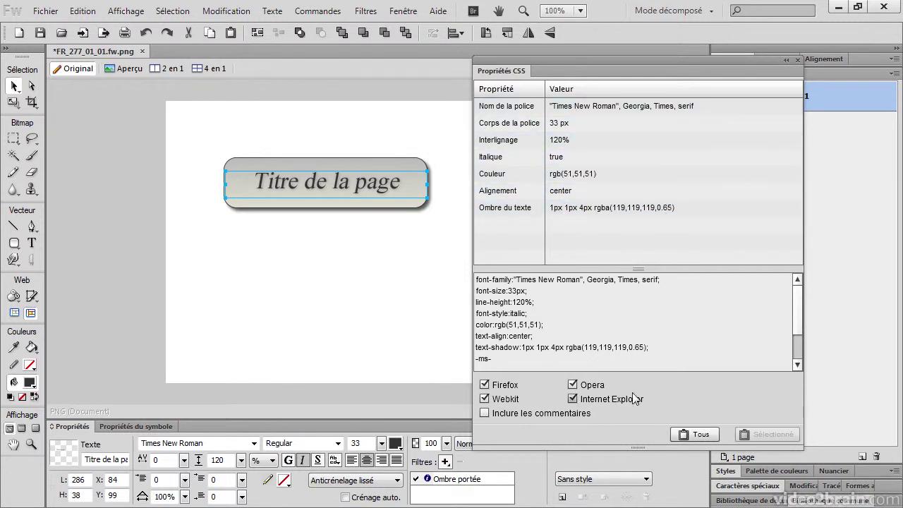
- Copy all of the title's CSS properties and paste them into the empty h1 rule of FR_277_01_01.html in Dreamweaver
left_click(702, 438)
key("alt+Tab")
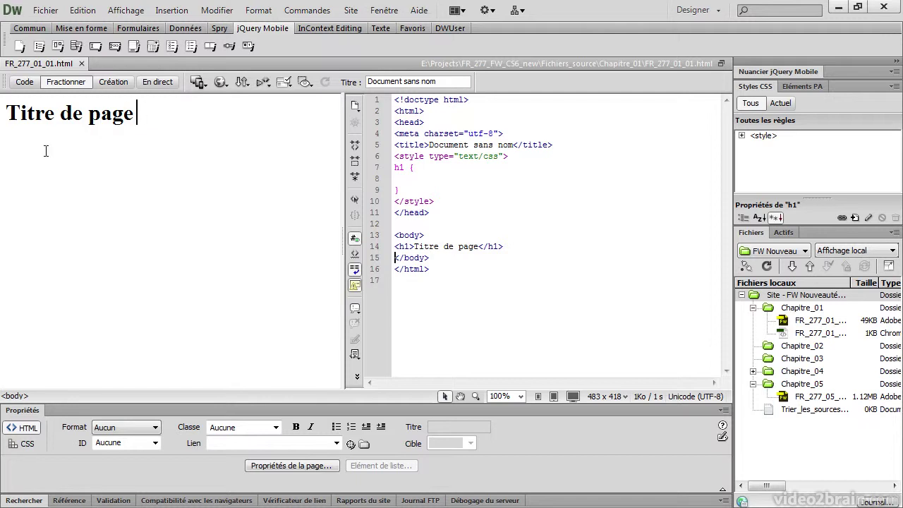
left_click(409, 178)
type("font-family:\"Times New Roman\", Georgia, Times, serif; font-size:33px; line-height:120%; font-style:italic; color:rgb(51,51,51); text-align:center; text-shadow:1px 1px 4px rgba(119,119,119,0.65); -ms-filter: \"progid:DXImageTransform.Microsoft.dropshadow(OffX=1,OffY=1,Color=#a6777777,Positive=true)\";zoom:1; filter: progid:DXImageTransform.Microsoft.dropshadow(OffX=1,OffY=1,Color=#a6777777,Positive=true);")
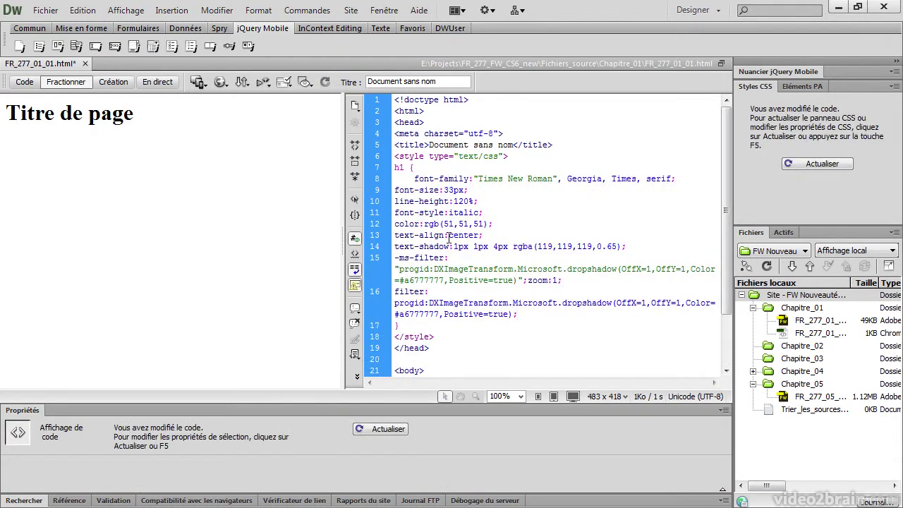
- Apply source formatting to the code of the HTML page
left_click(358, 376)
left_click(414, 382)
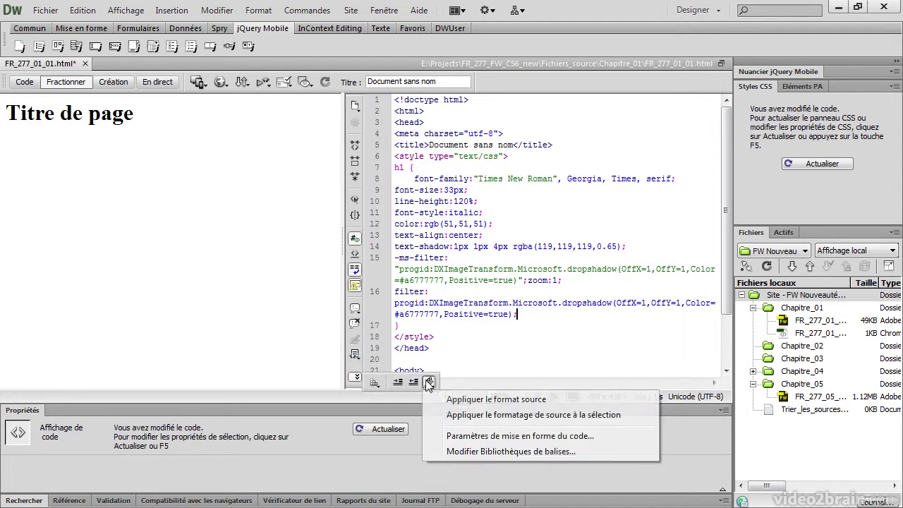
left_click(480, 399)
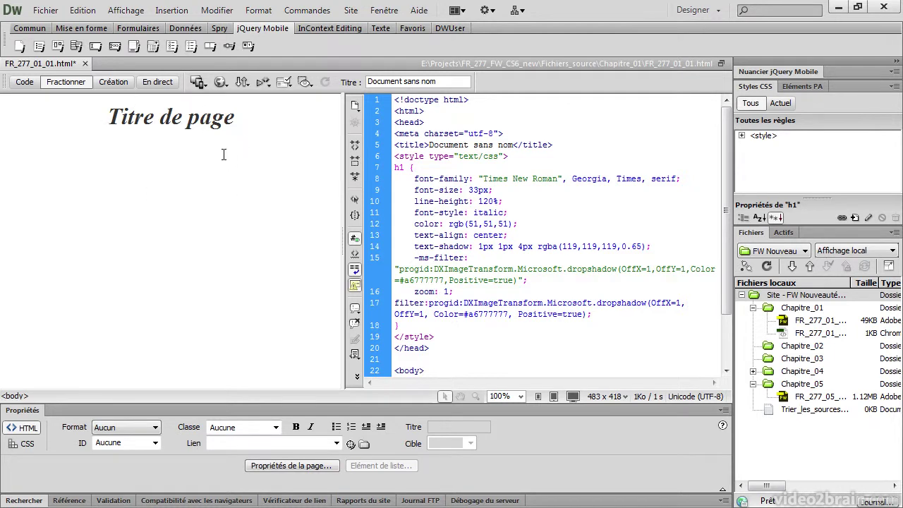
- Switch back to Fireworks, select the rounded rectangle and copy all of its CSS properties
key("alt")
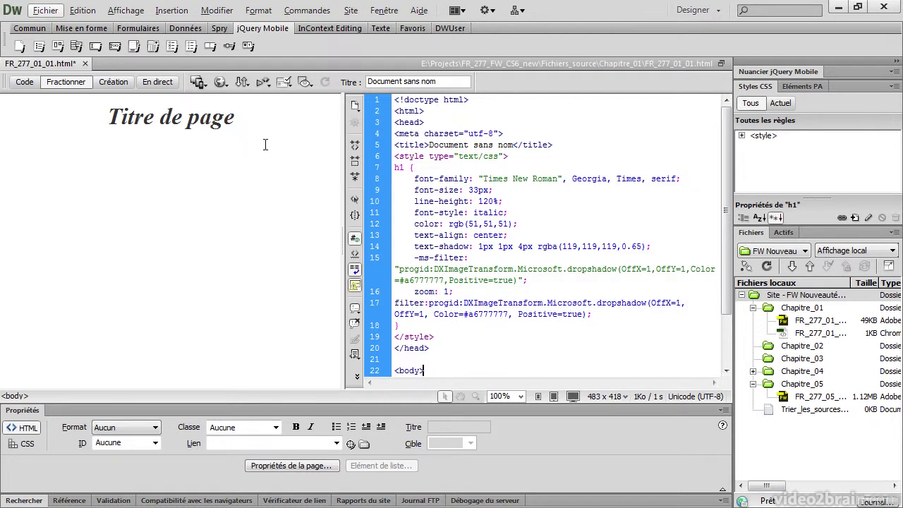
key("alt+Tab")
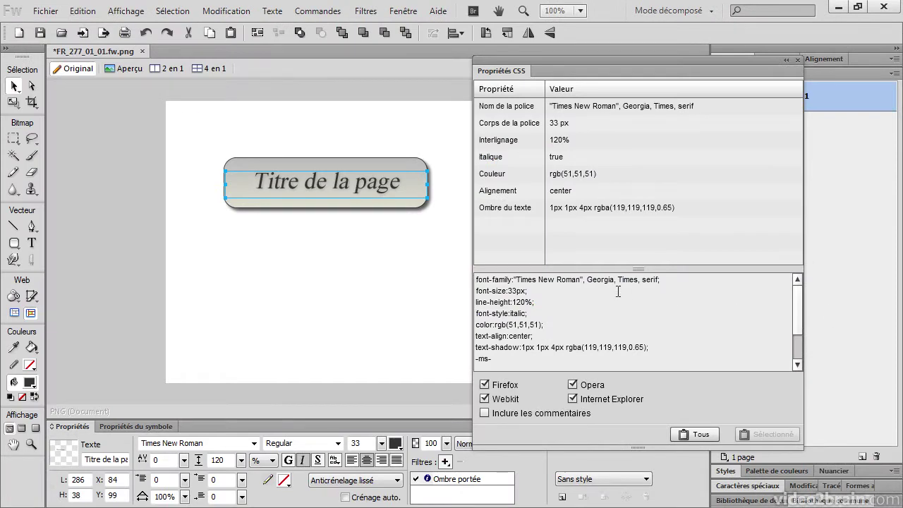
left_click(419, 210)
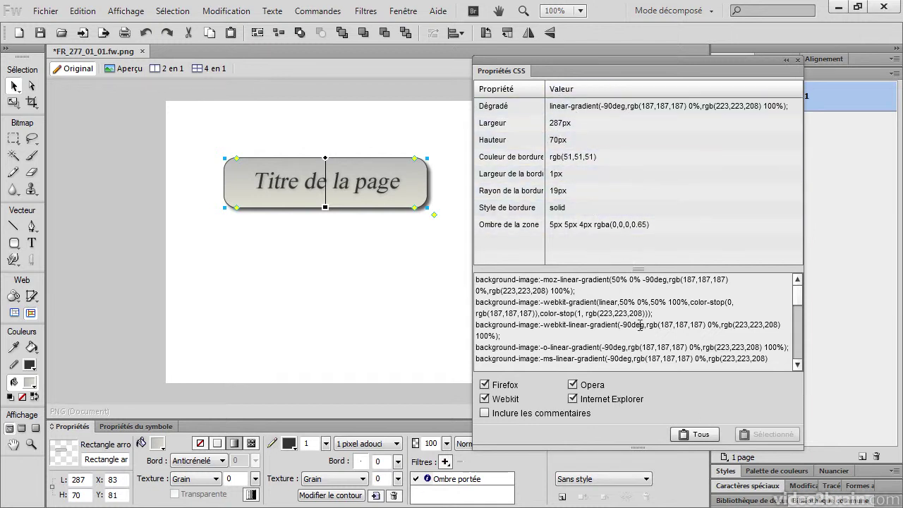
left_click(691, 431)
- Select the rectangle's width, border width, border radius and box shadow properties together to examine their CSS code
left_click(575, 124)
left_click(568, 174, "ctrl")
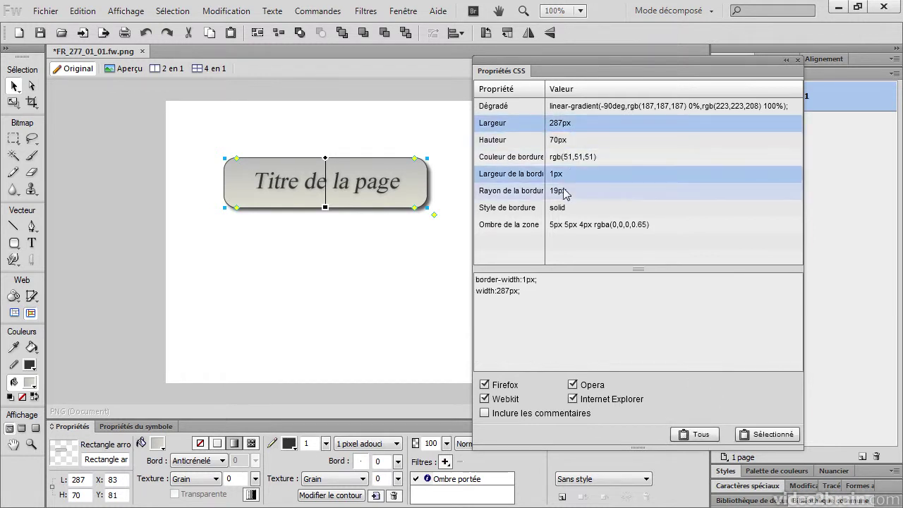
left_click(567, 190, "ctrl")
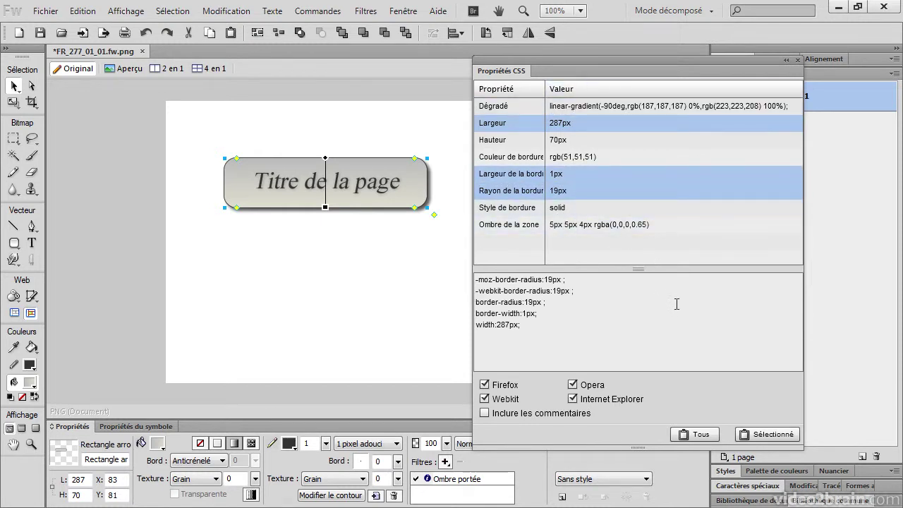
left_click(621, 228, "ctrl")
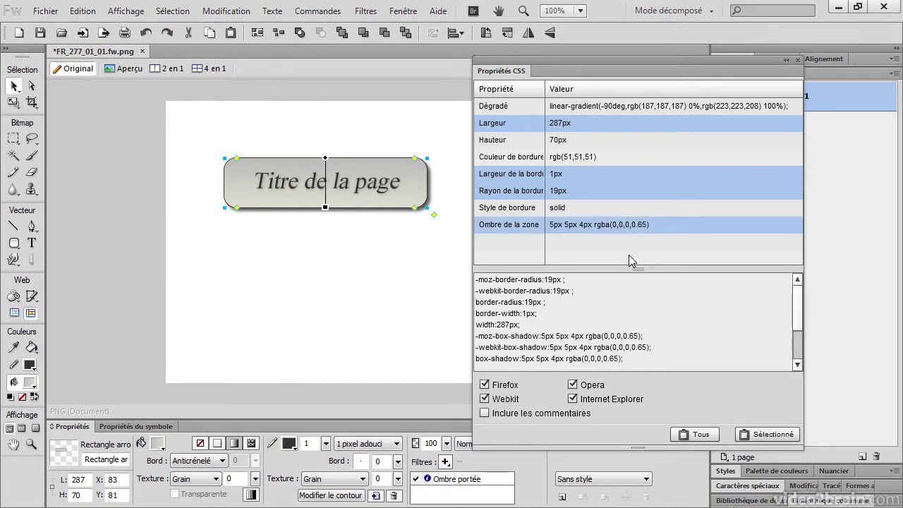
- Select all of the rectangle's CSS properties except width, border colour and border radius, and copy that selection
left_click(627, 225)
left_click(585, 108)
key("ctrl+a")
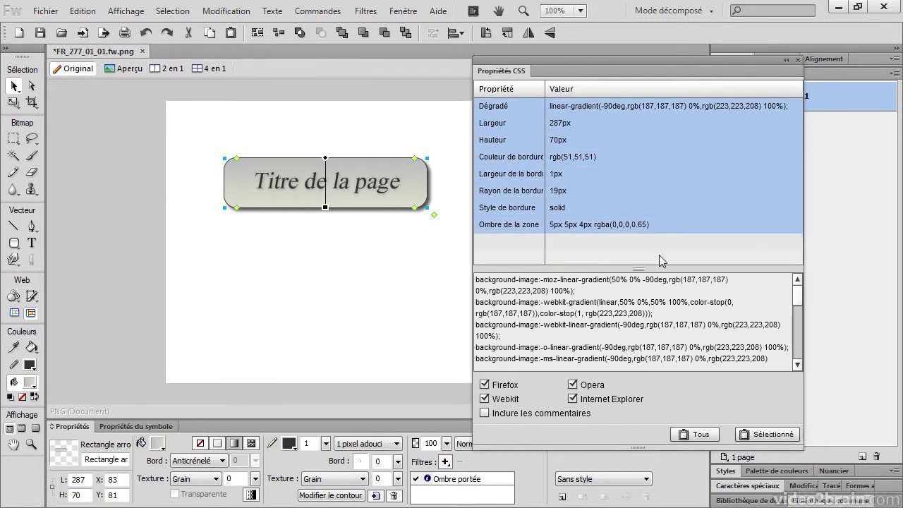
left_click(564, 123, "ctrl")
left_click(572, 156, "ctrl")
left_click(564, 190, "ctrl")
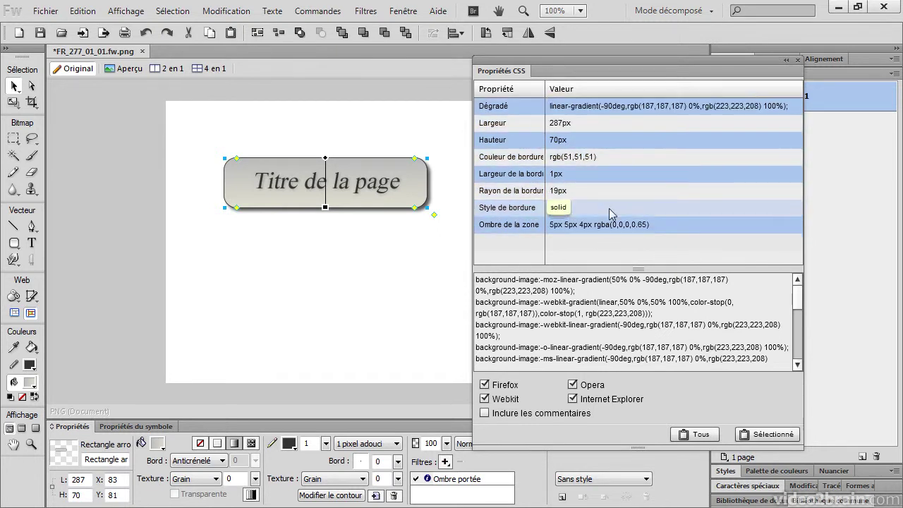
left_click(773, 435)
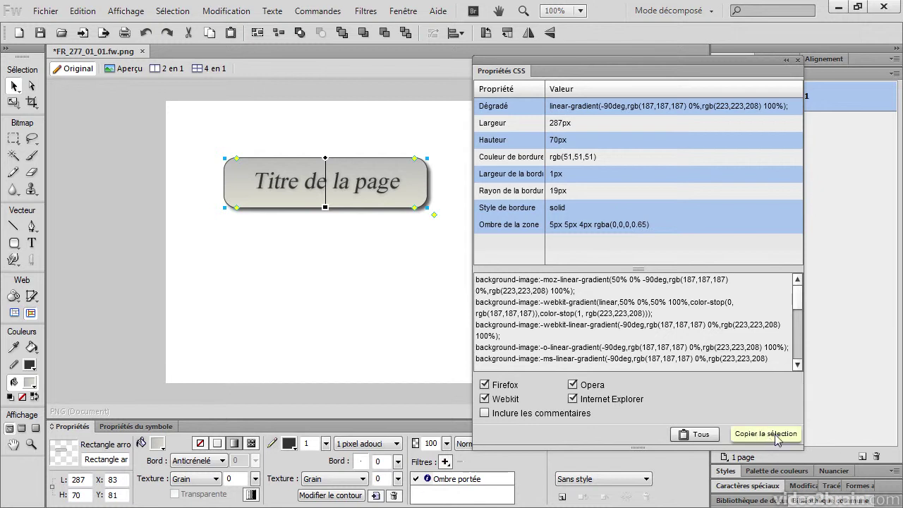
- Copy all of the rectangle's CSS properties and paste them at the start of the h1 rule in the Dreamweaver page
left_click(708, 436)
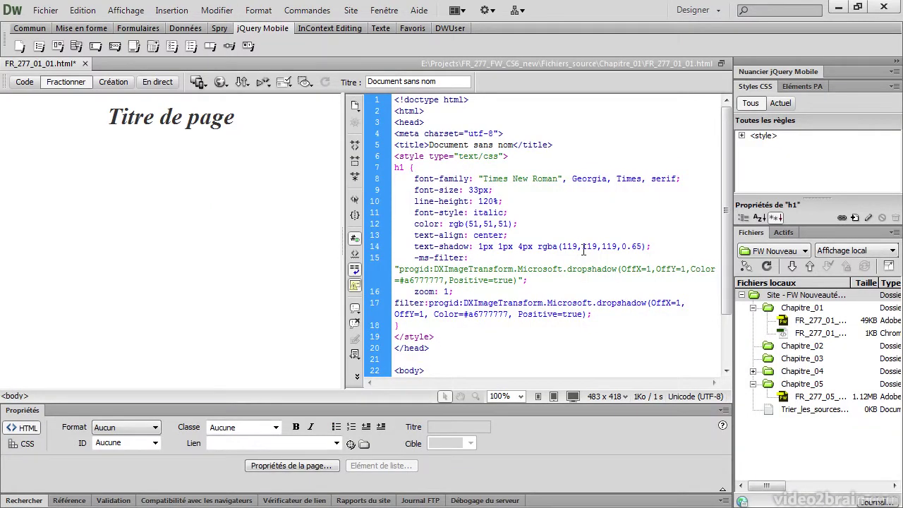
left_click(431, 169)
key("Return")
key("Up")
key("ctrl+v")
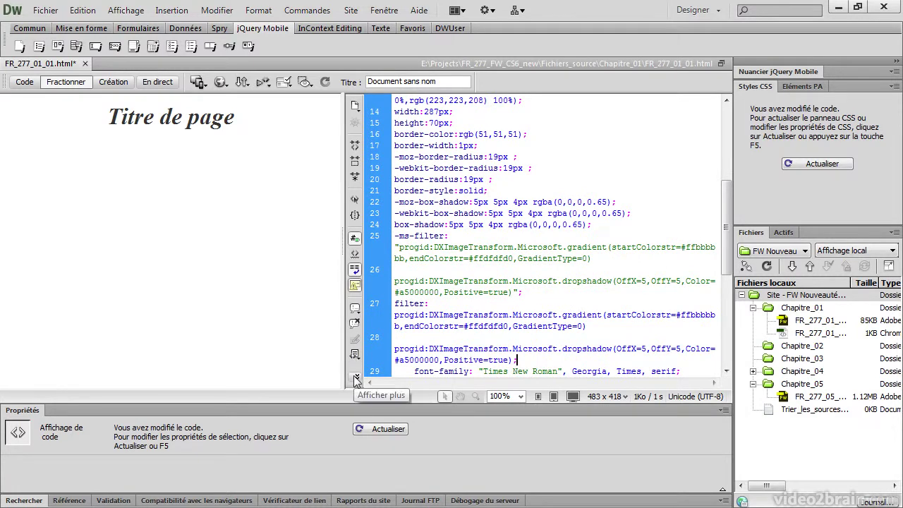
- Refresh the page, preview the styled title in Live view, and highlight its h1 element in the code
left_click(273, 323)
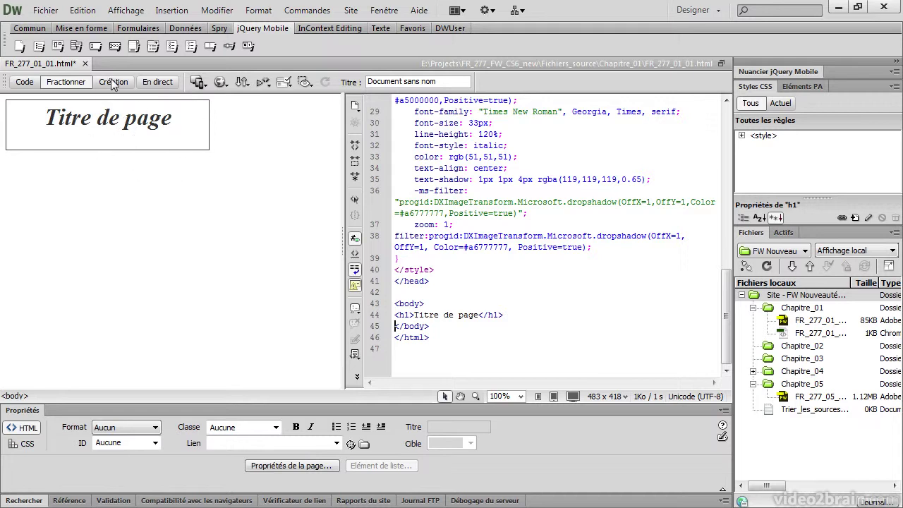
left_click(145, 83)
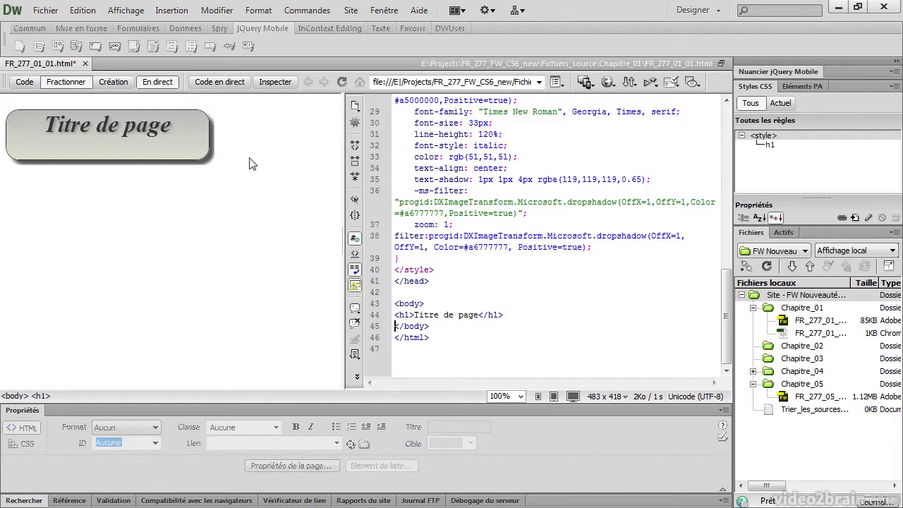
left_click_drag(146, 127, 92, 125)
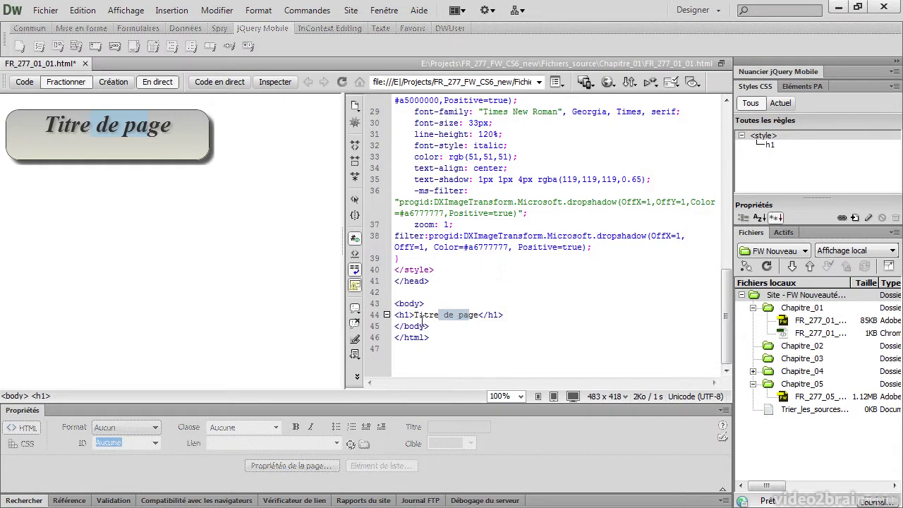
left_click_drag(395, 314, 517, 319)
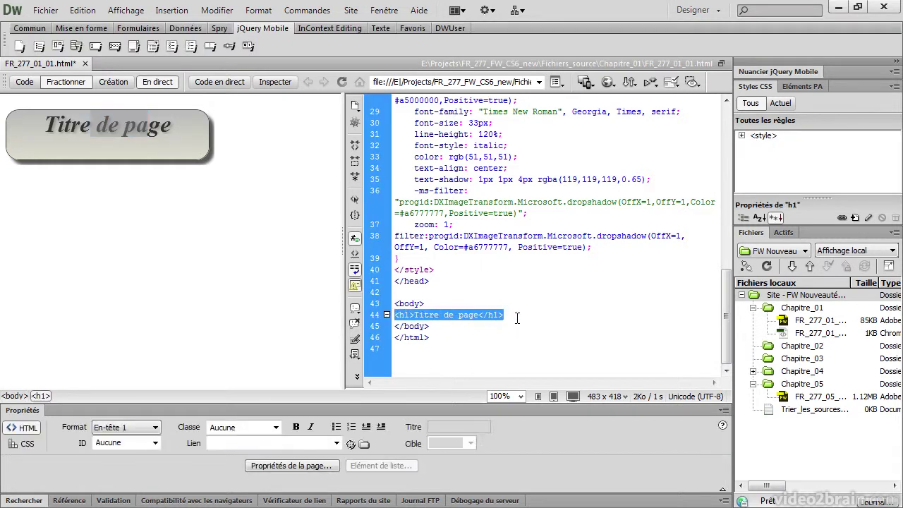
- Wrap the h1 title in the page body in a header element
left_click(445, 303)
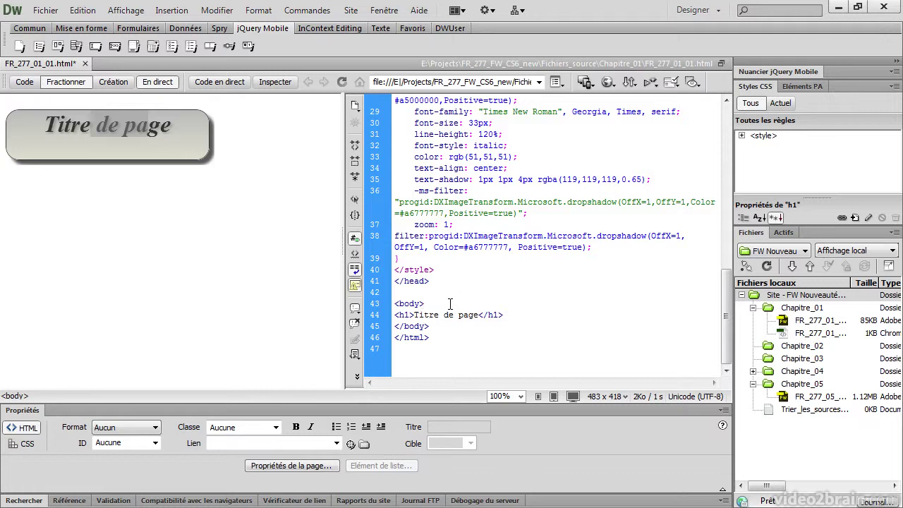
key("Return")
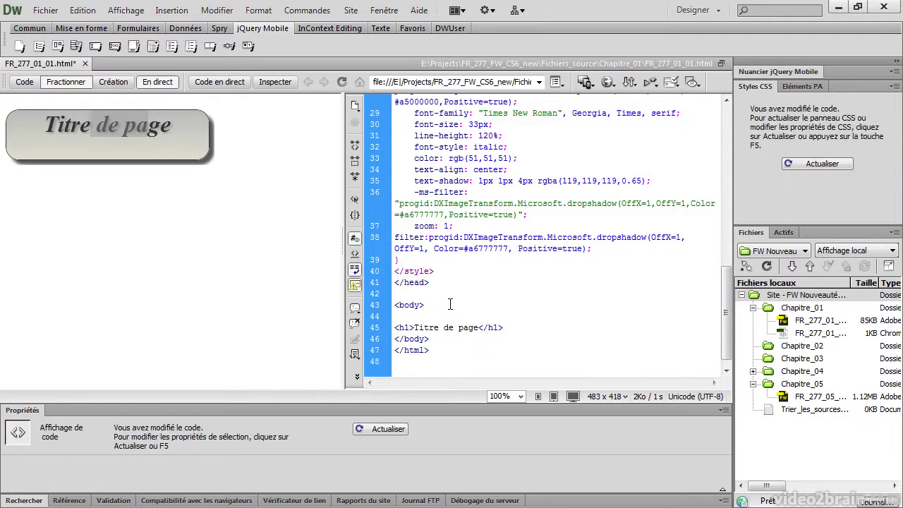
type("<header>")
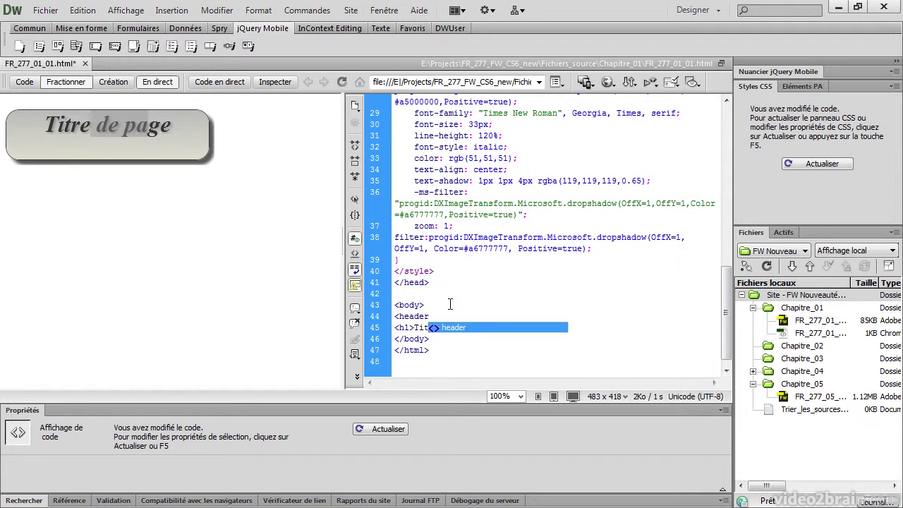
left_click(515, 327)
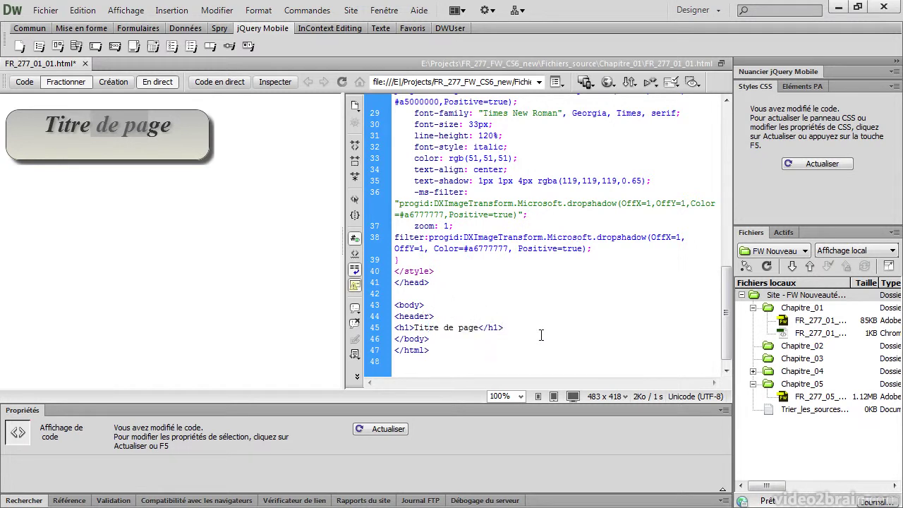
key("Return")
type("</header>")
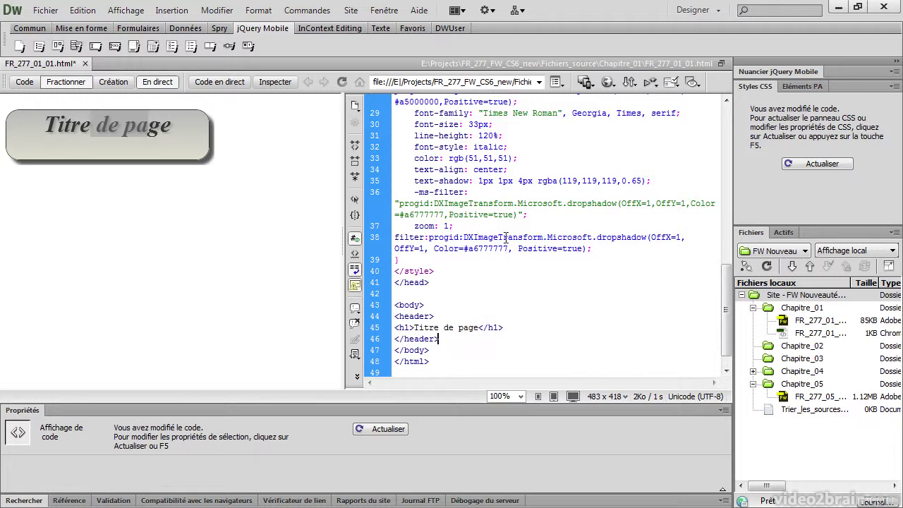
- Copy the rectangle's CSS properties from the h1 rule, from the background-image gradients through the last drop-shadow filter, and remove them from that rule
scroll(480, 229, "up", 3)
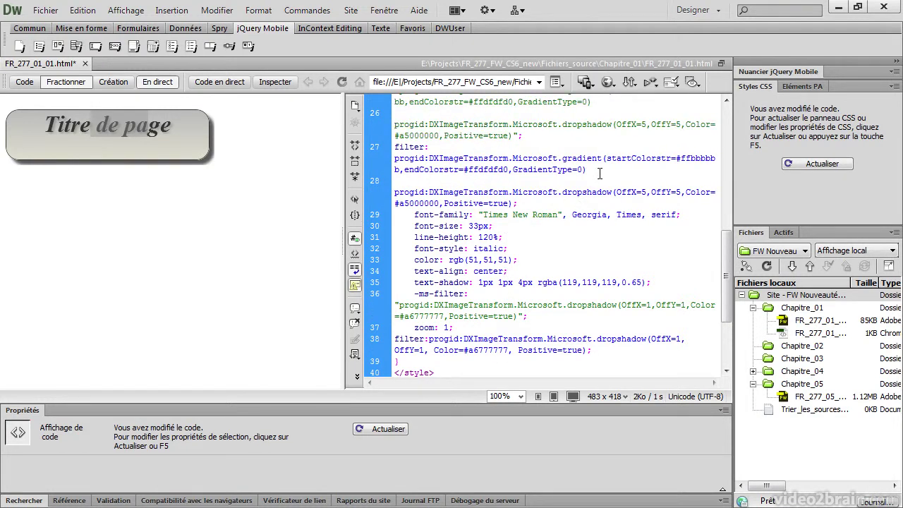
left_click_drag(544, 202, 417, 134)
key("ctrl+c")
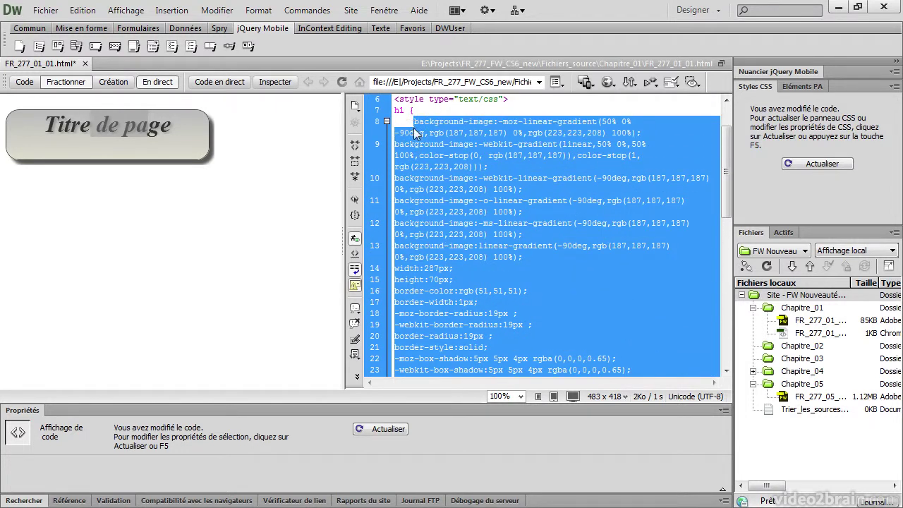
key("Delete")
left_click(258, 238)
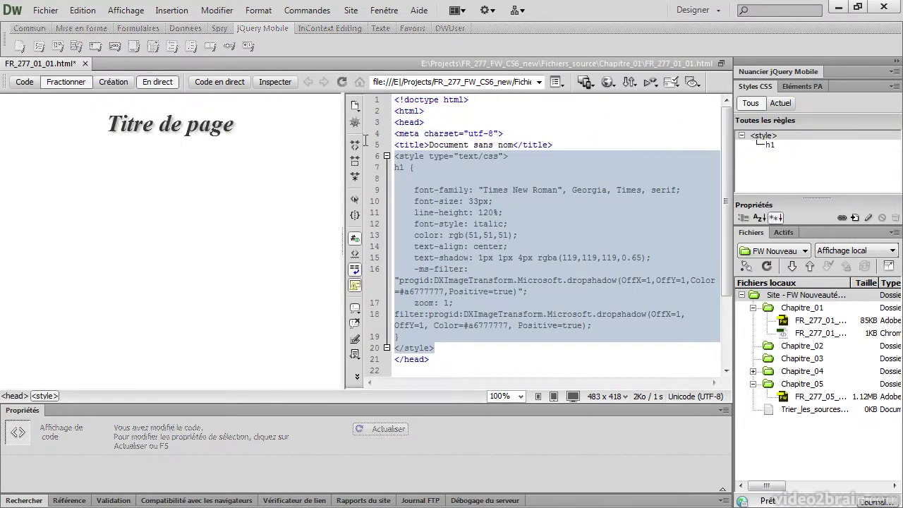
- Add a header rule above the h1 rule, paste the rectangle's CSS properties into it, and refresh the Live view
left_click(521, 152)
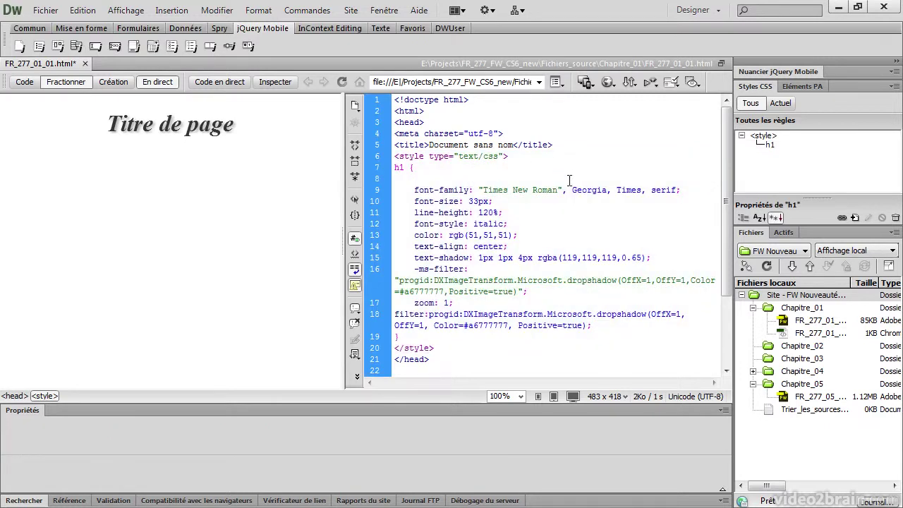
key("Return")
type("header {}")
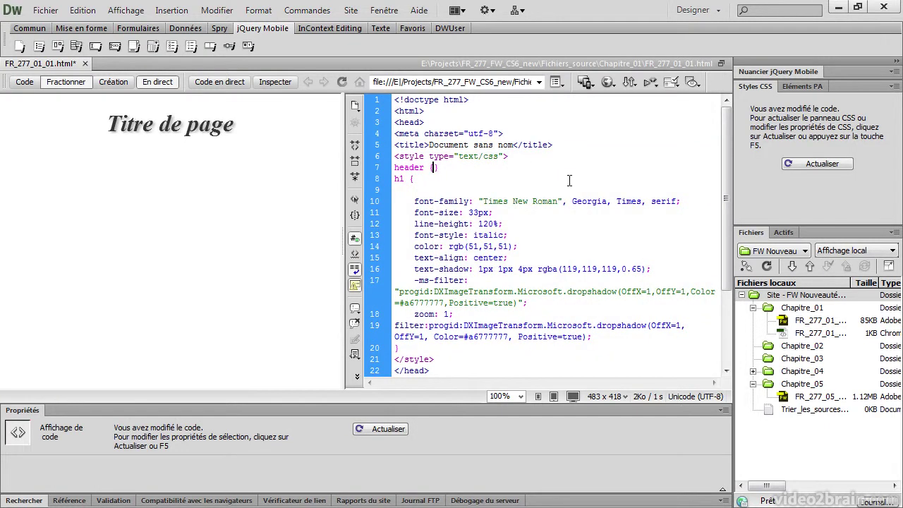
key("Return")
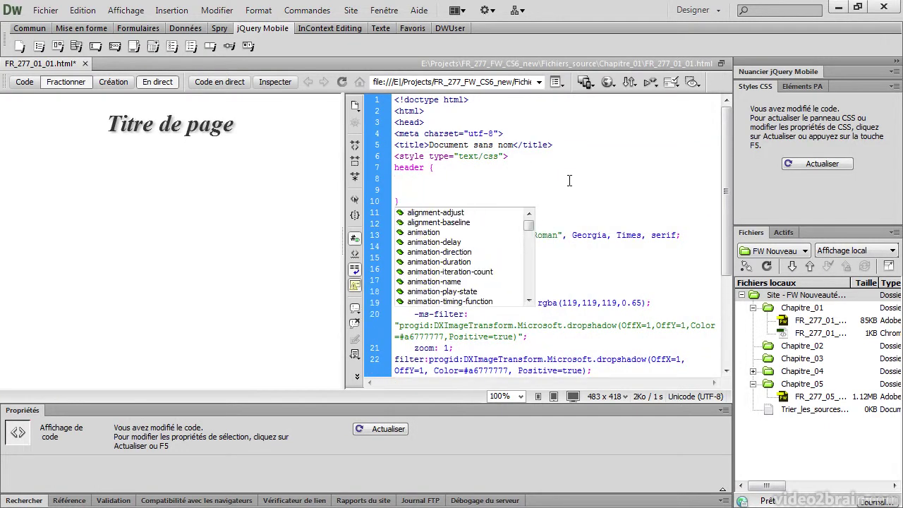
key("Escape")
key("ctrl+v")
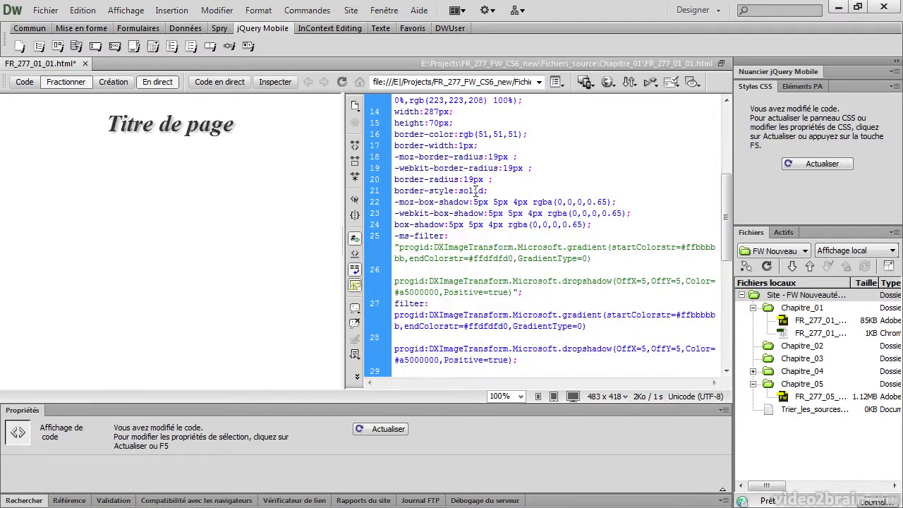
left_click(287, 264)
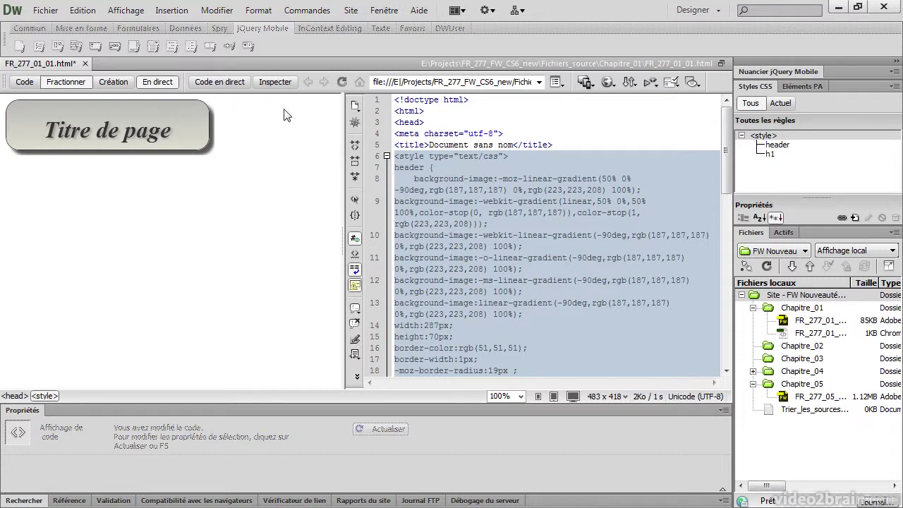
- Examine the header rule's ms, o and webkit gradient prefixes and its -ms-filter declaration, then return to the Fireworks document
left_click(490, 252)
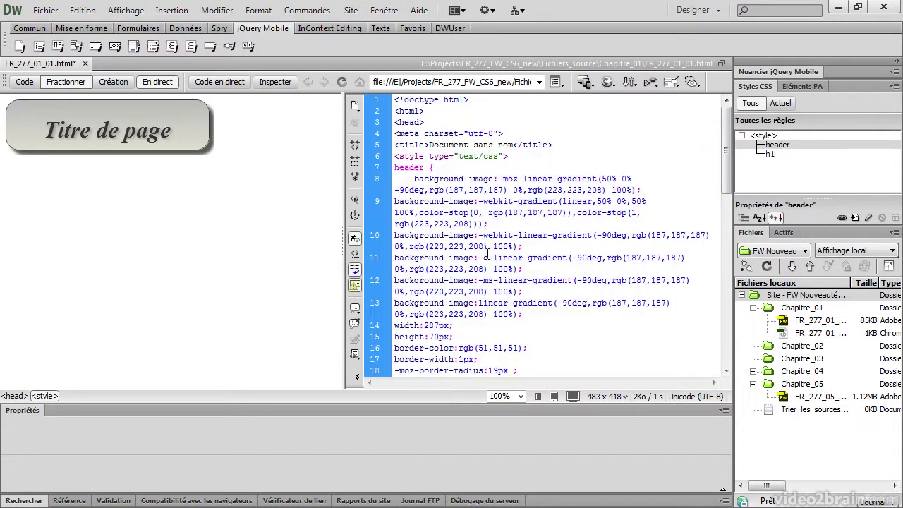
left_click_drag(479, 280, 574, 281)
left_click_drag(480, 257, 568, 259)
left_click_drag(483, 235, 513, 236)
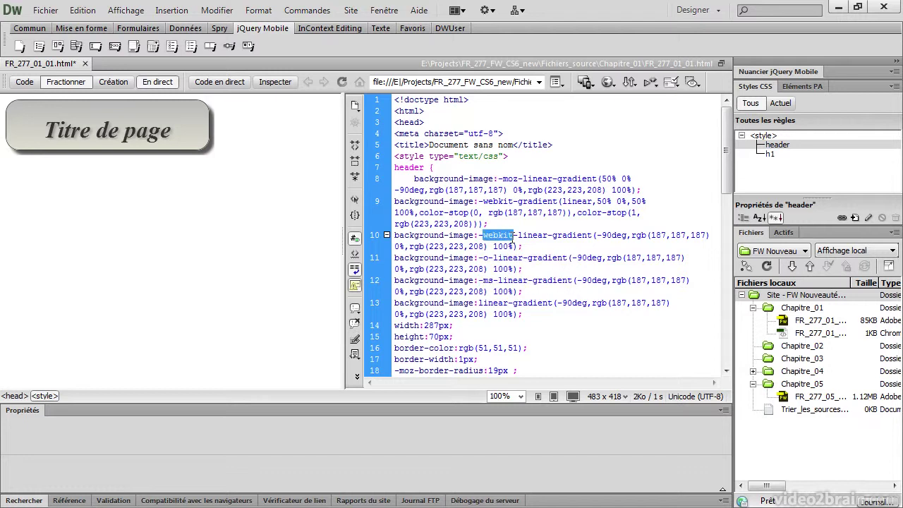
scroll(513, 240, "down", 6)
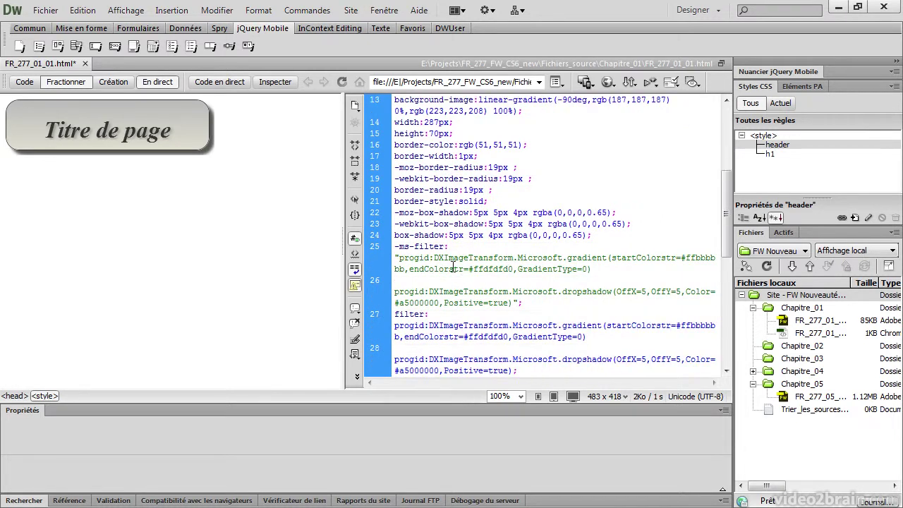
left_click_drag(395, 246, 446, 247)
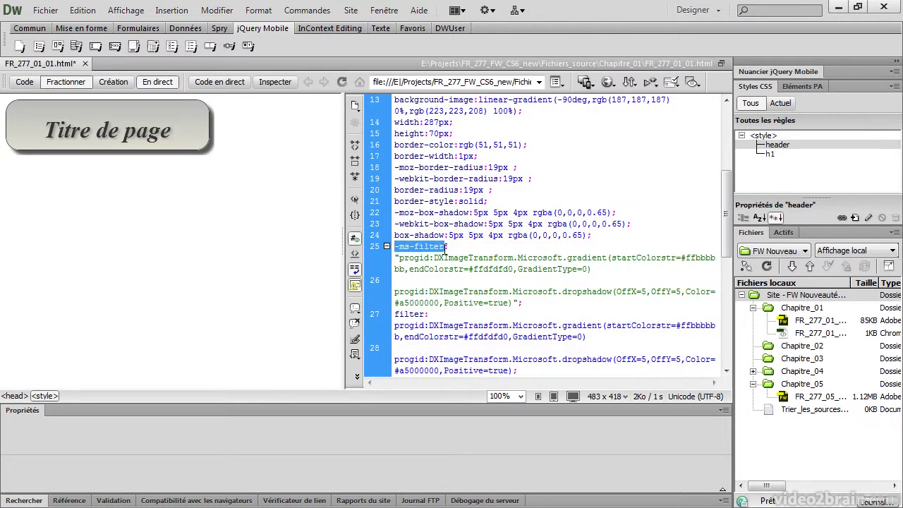
left_click_drag(398, 257, 450, 258)
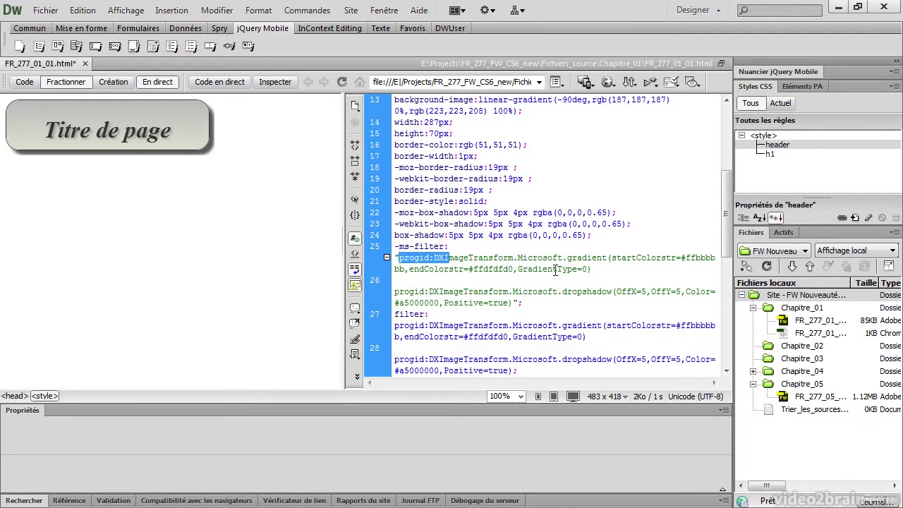
scroll(555, 271, "down", 7)
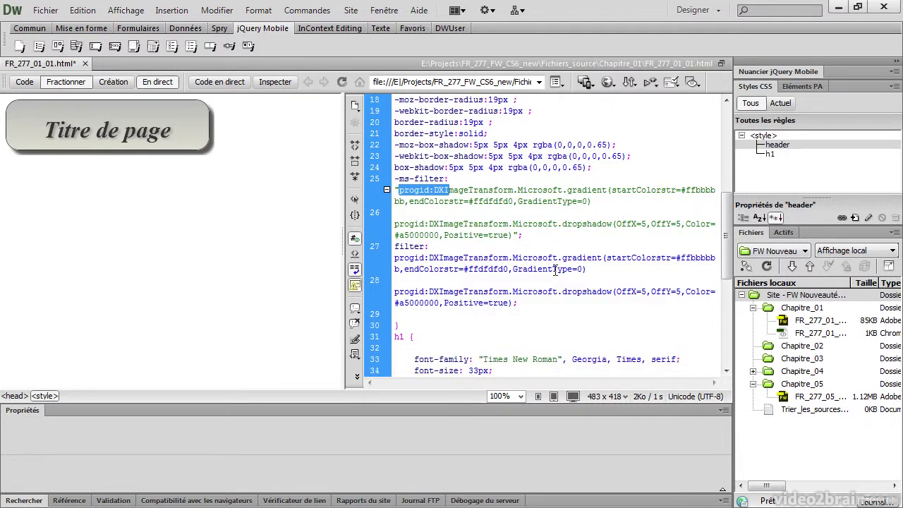
key("alt+Tab")
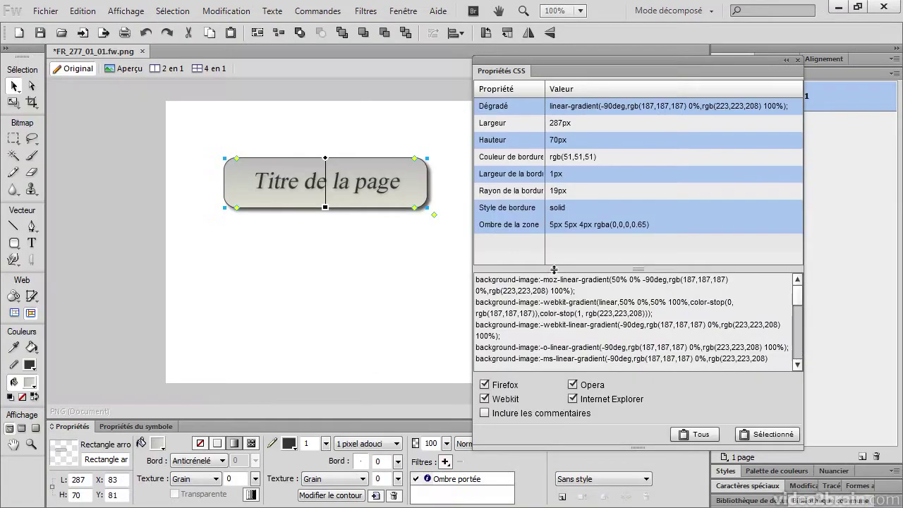